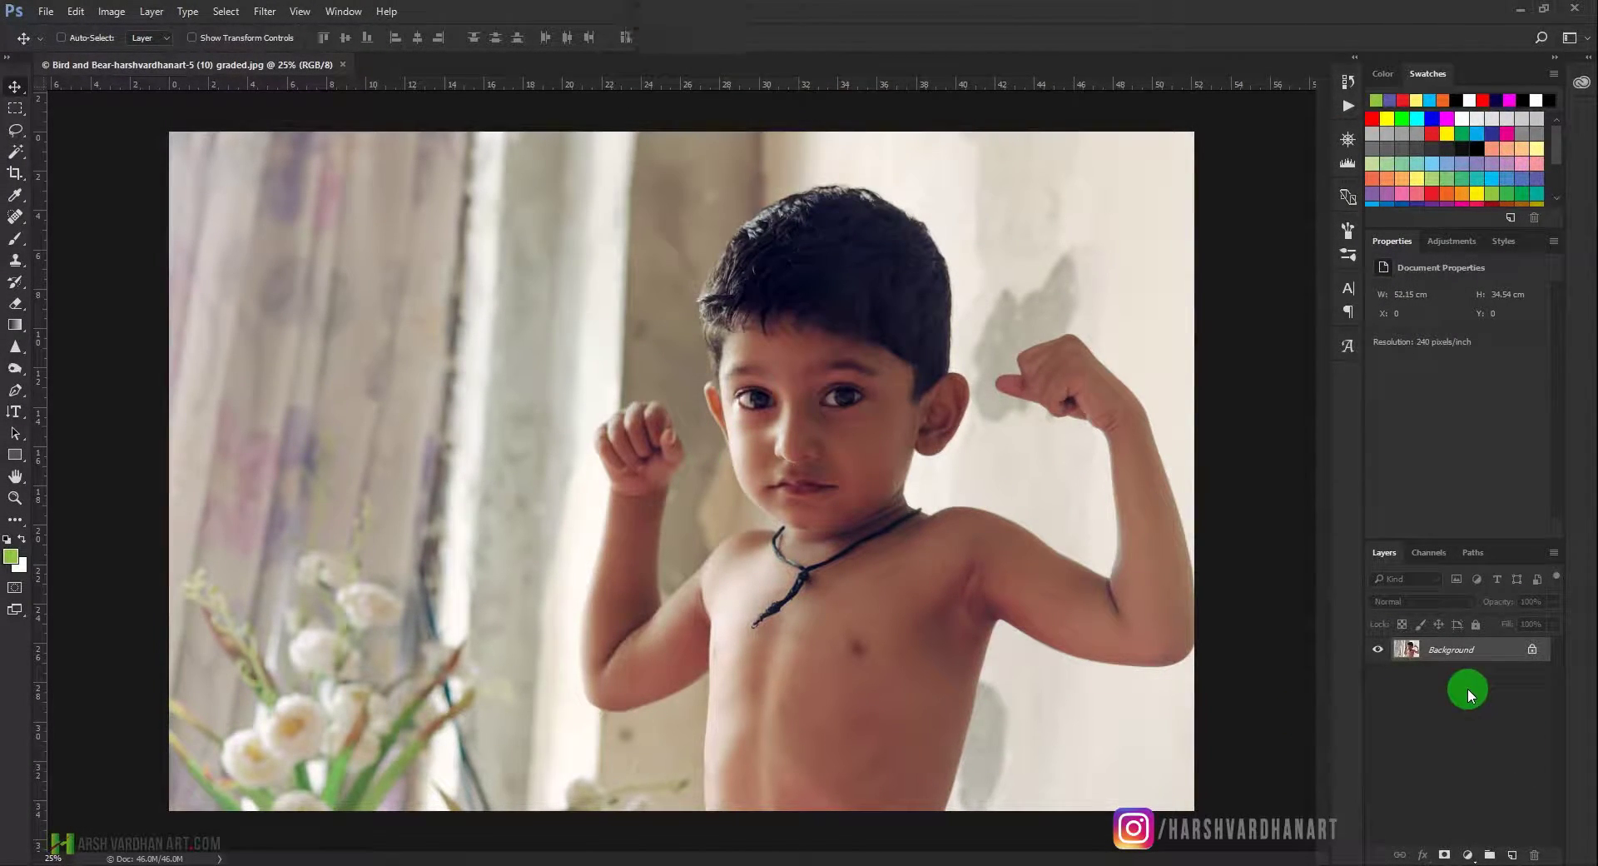
Step: Duplicate the photo onto Layer 1 and open the Liquify filter in full view
key("ctrl+j")
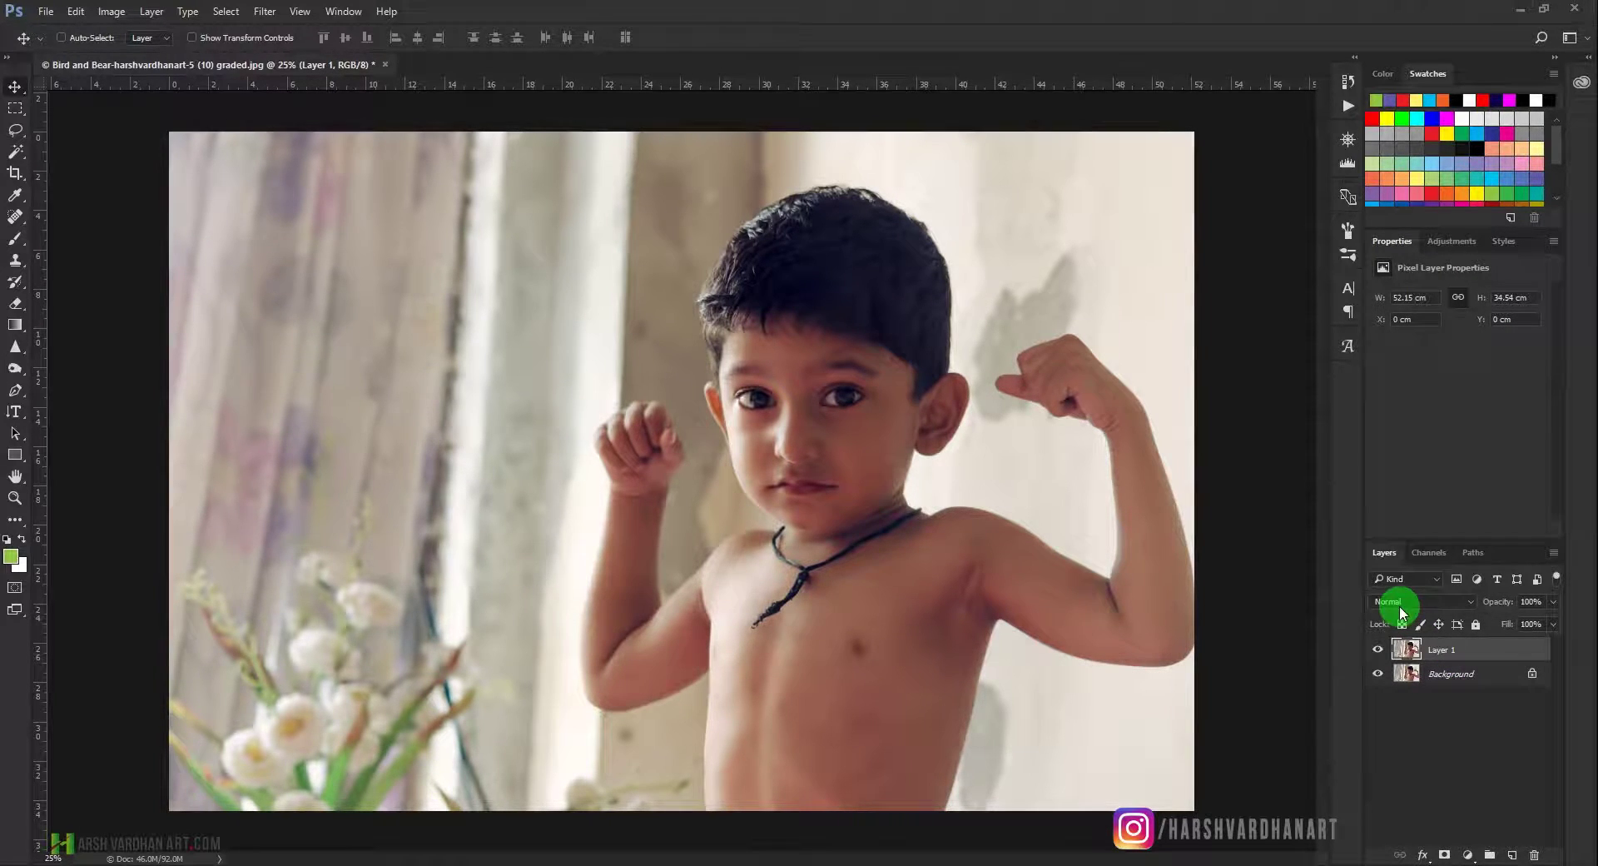
left_click(265, 11)
left_click(308, 145)
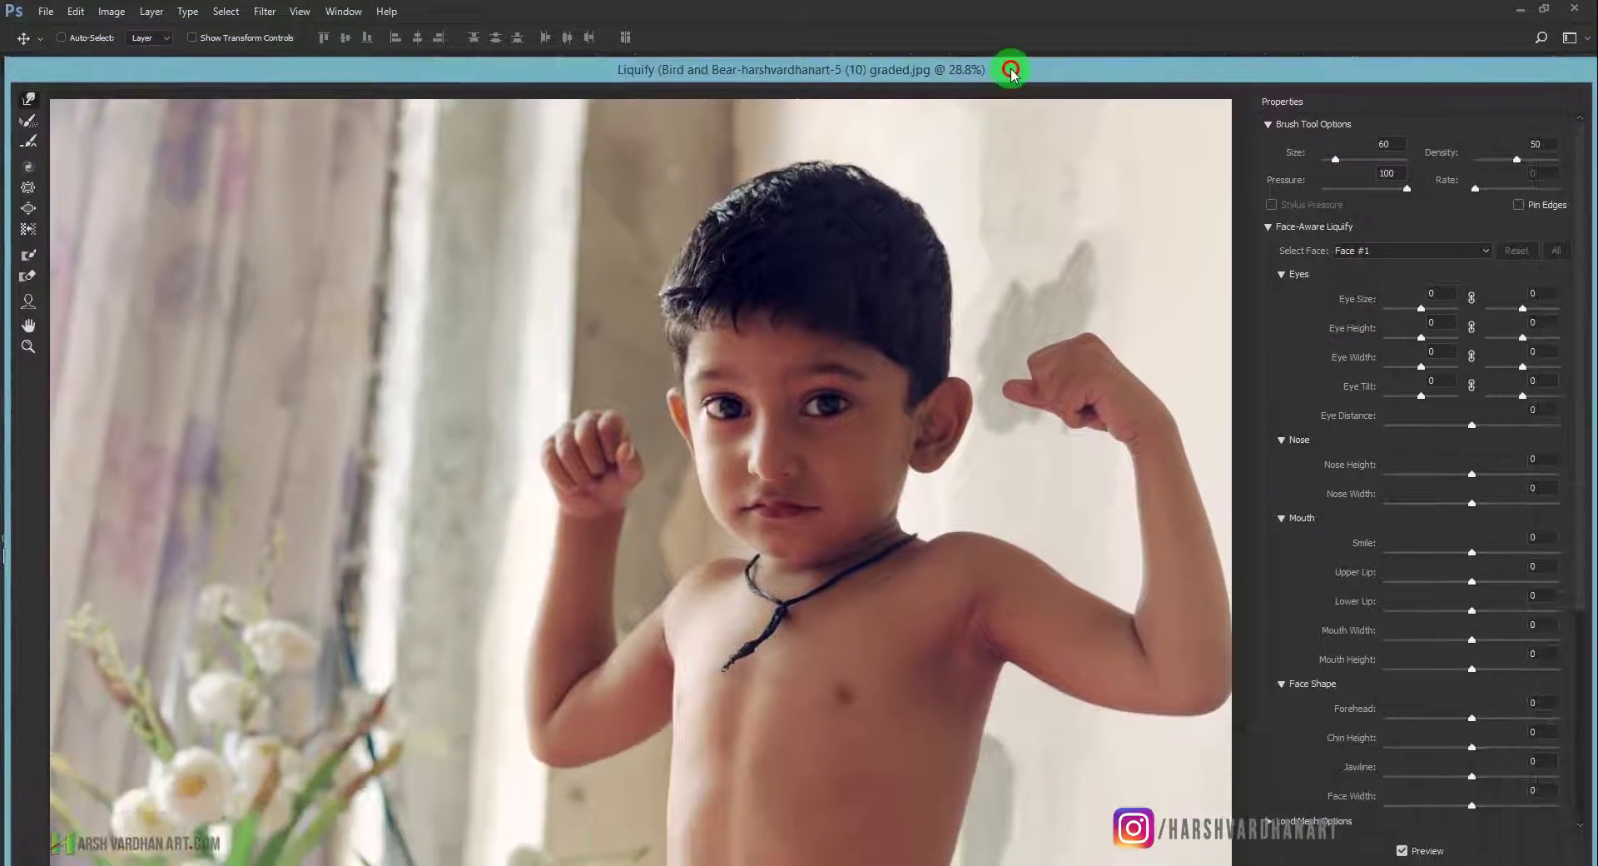
left_click_drag(1008, 17, 1005, 14)
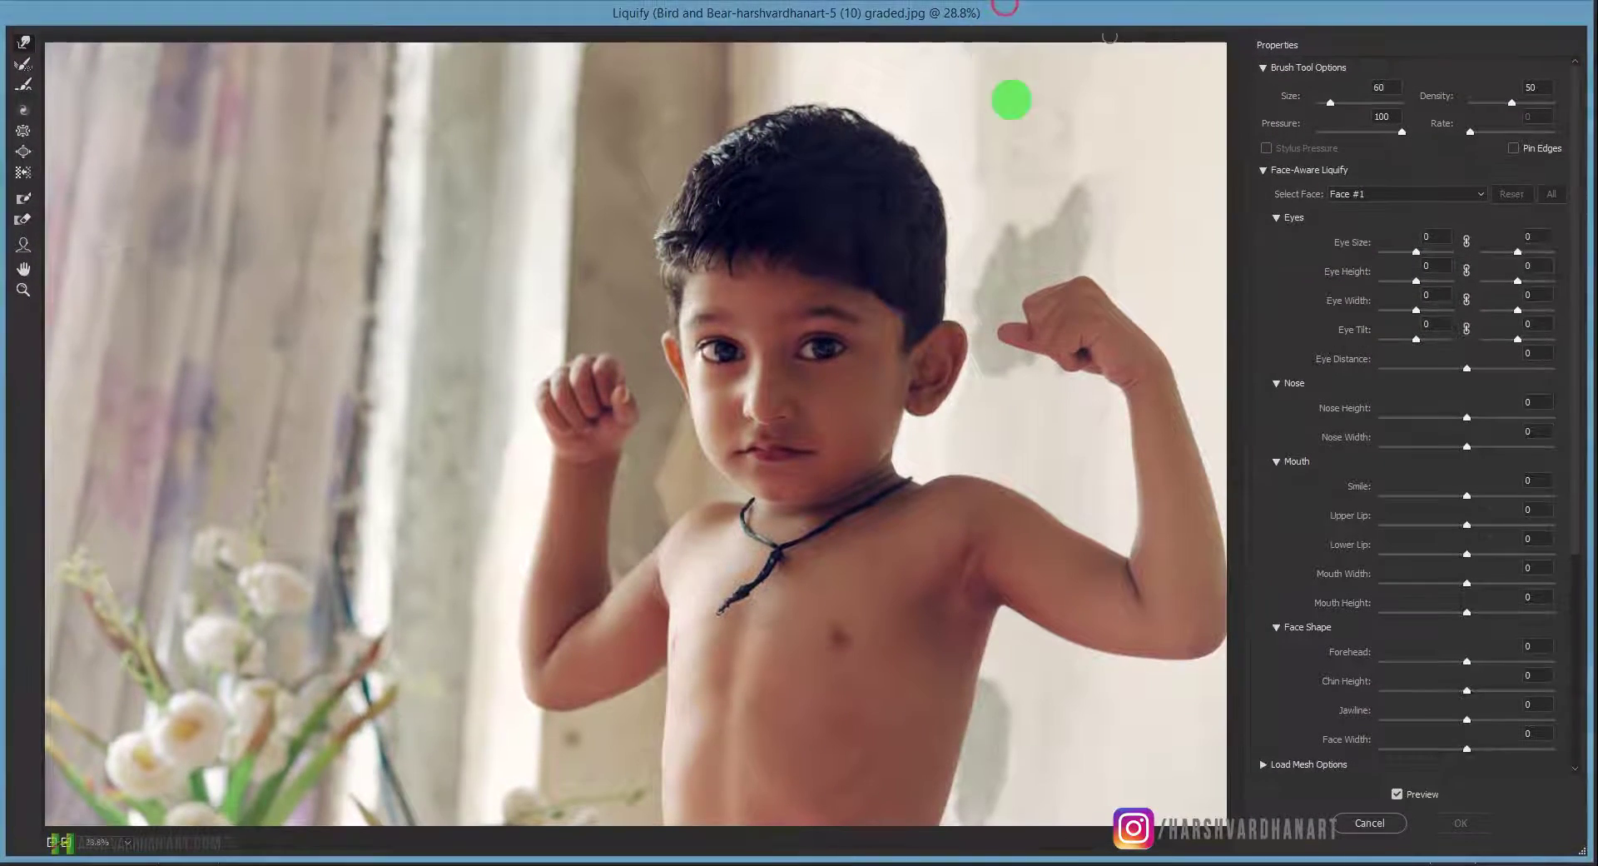
Step: Choose Face #1 from the Liquify Select Face dropdown
left_click(1370, 200)
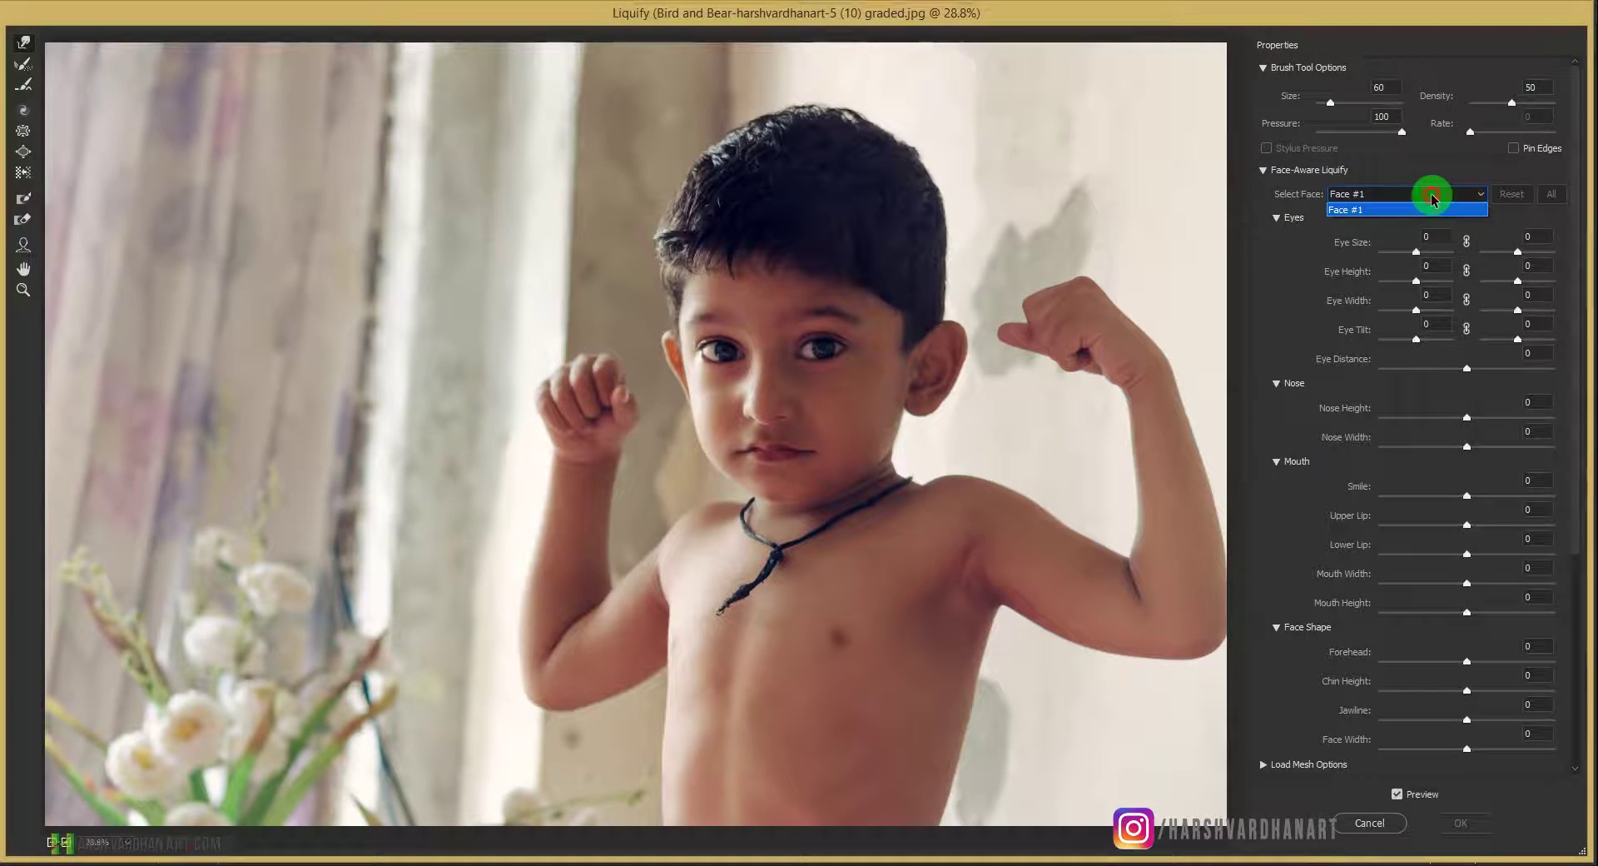
left_click(1431, 194)
left_click(806, 633)
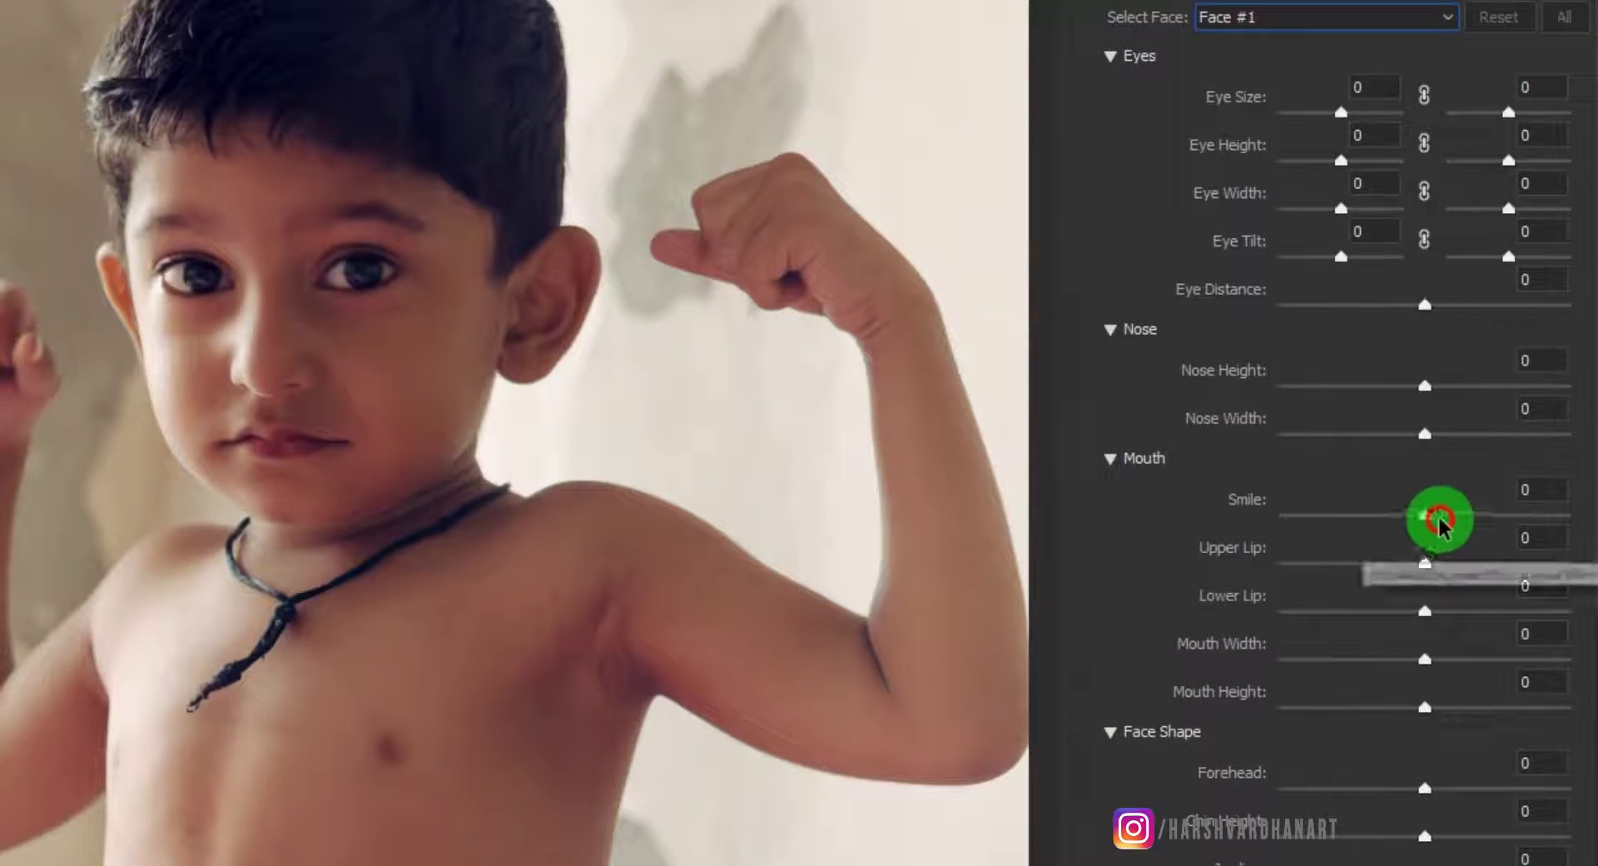
Step: Raise Smile to 84, nudge Upper Lip, and zoom the preview in on the mouth
left_click_drag(1427, 524, 1546, 526)
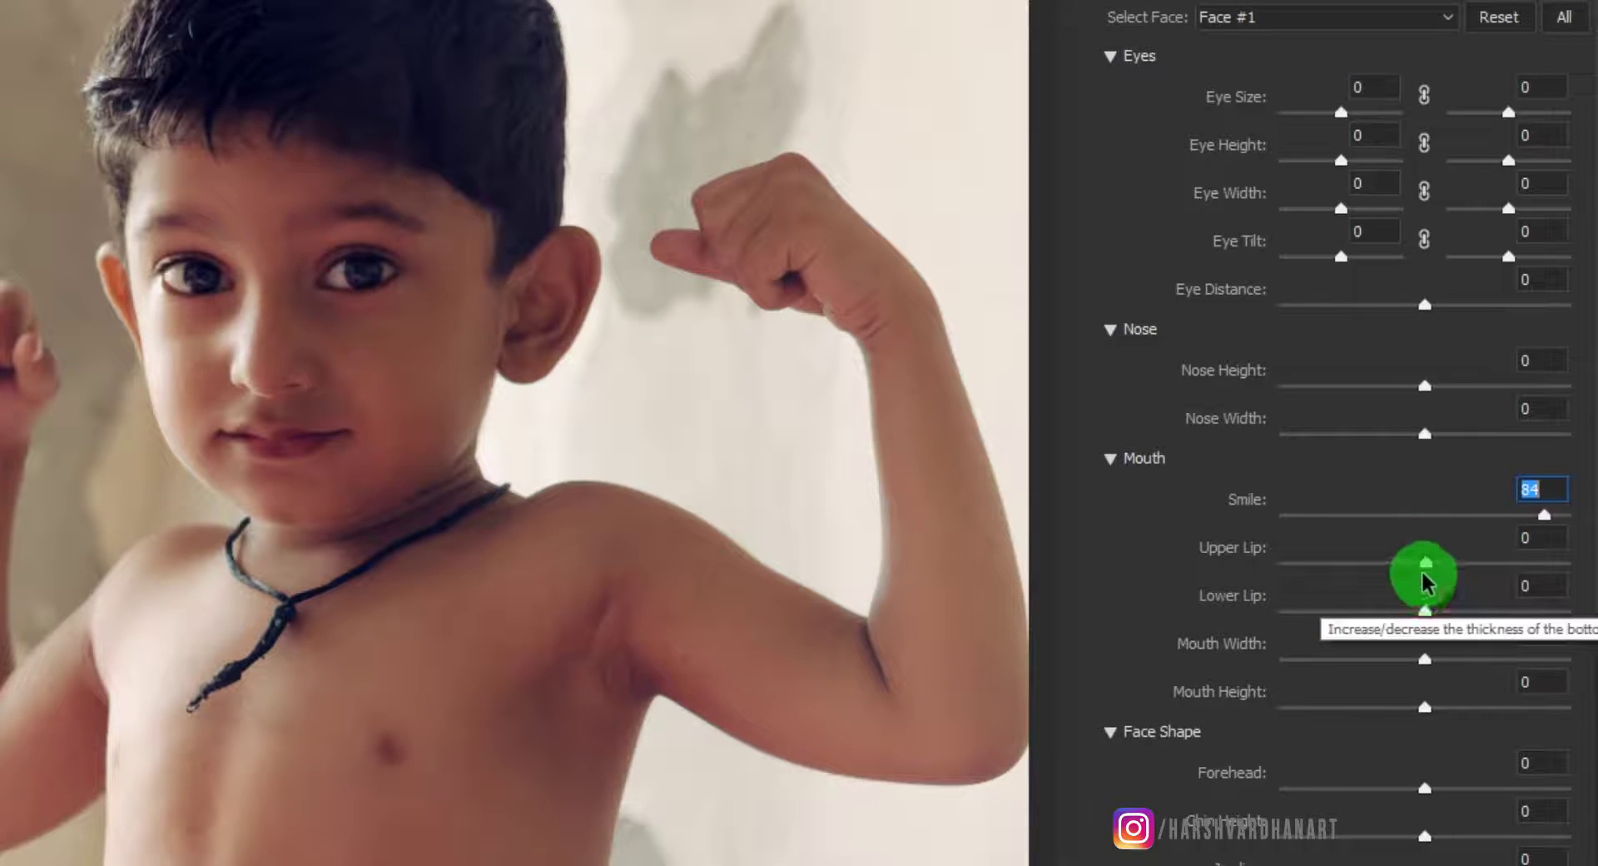
left_click_drag(1426, 564, 1443, 566)
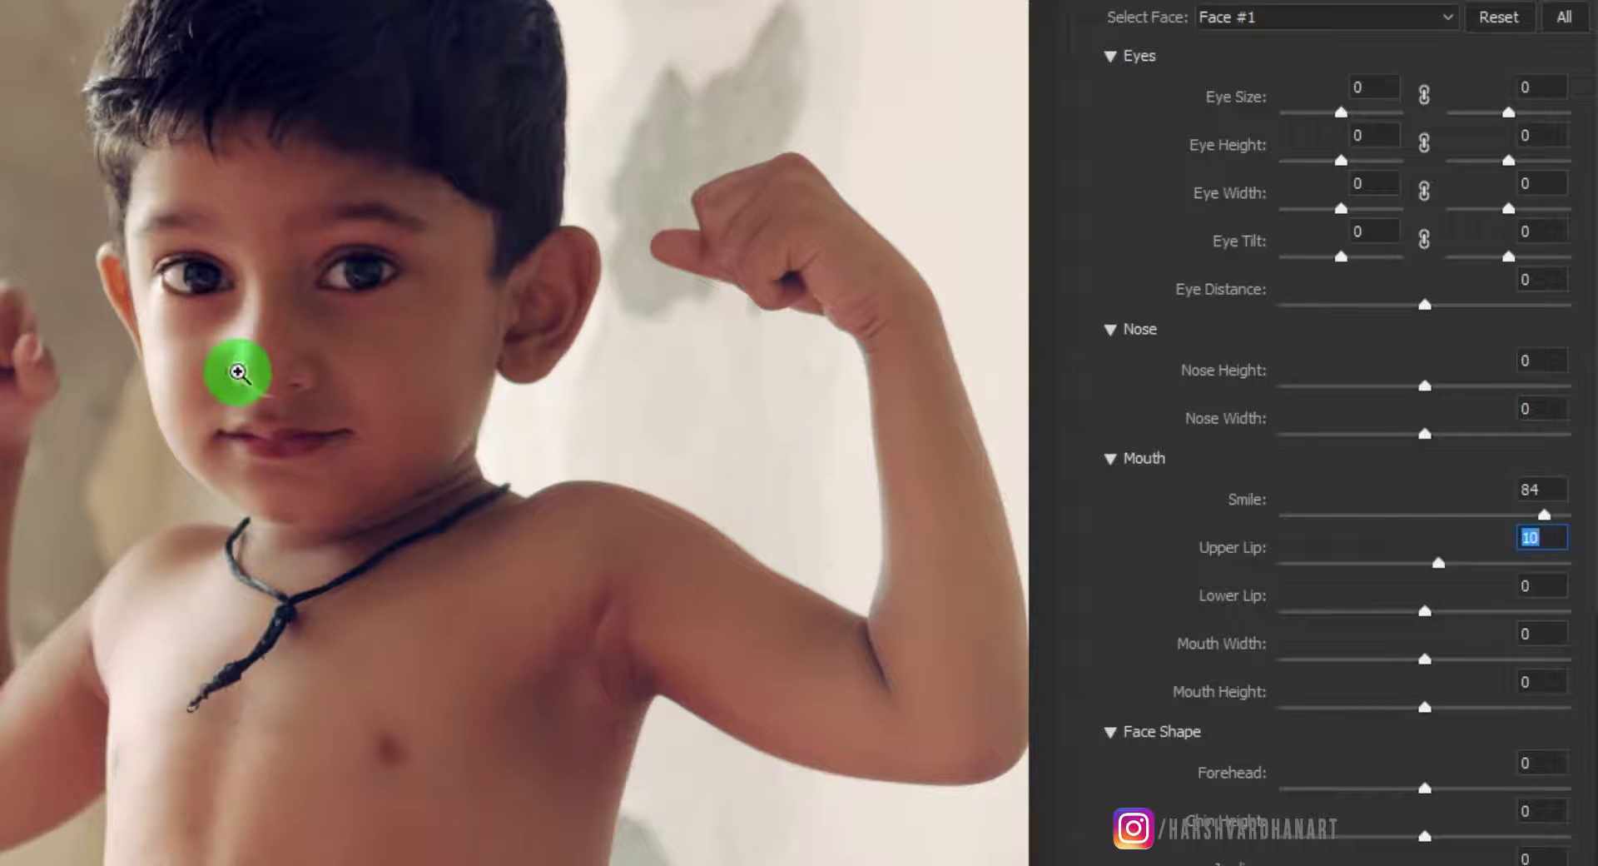
left_click(264, 399)
left_click(167, 510)
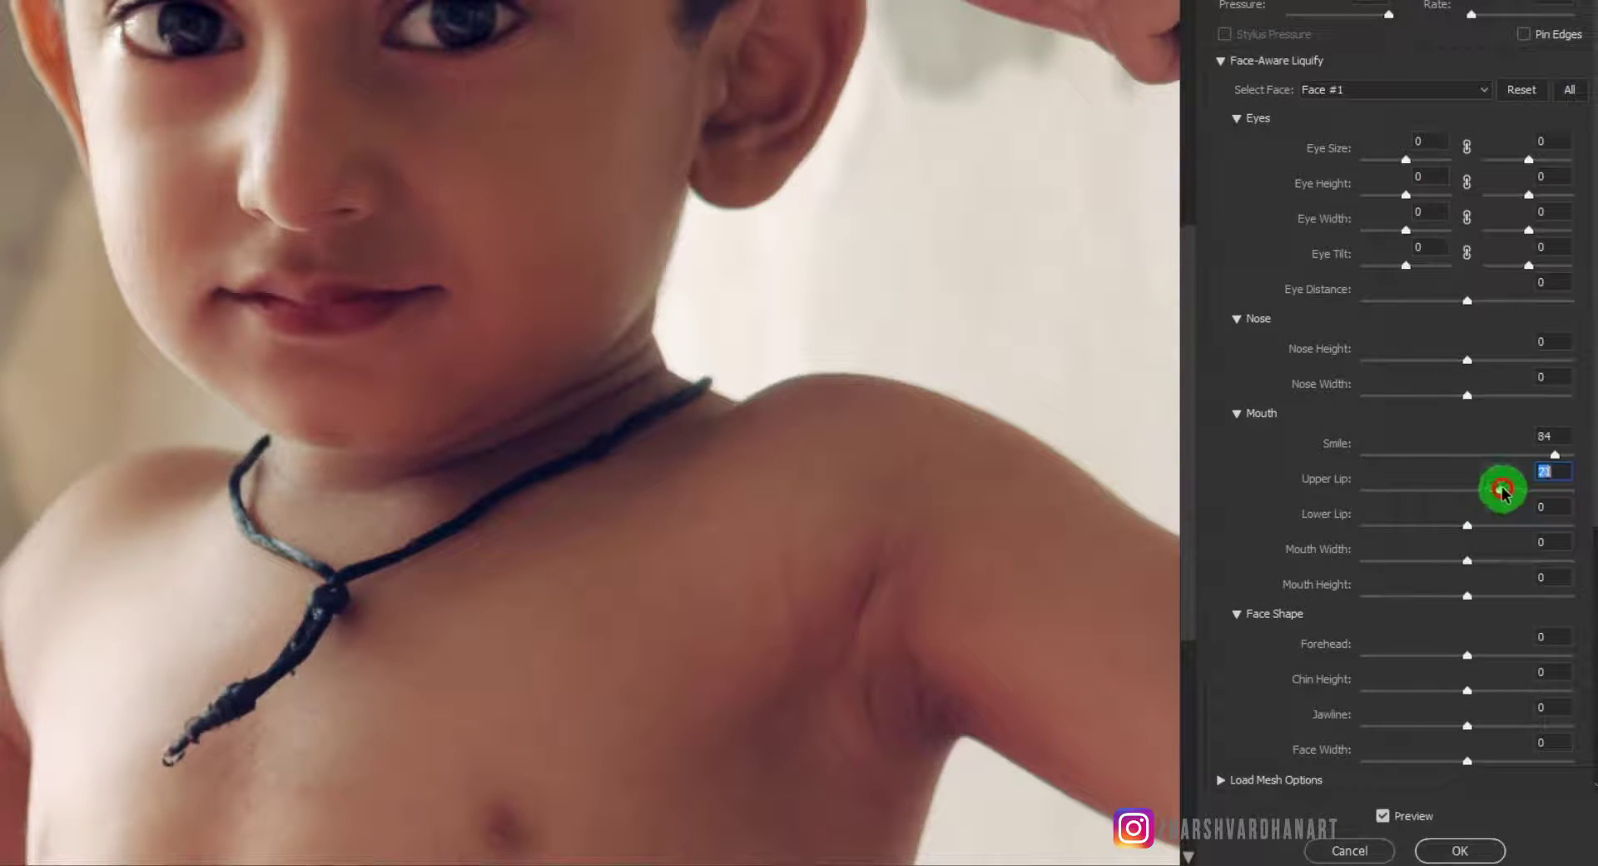
Step: Settle Upper Lip at 0, Lower Lip -1, Mouth Width -4 and Mouth Height 0
left_click_drag(1503, 491, 1505, 490)
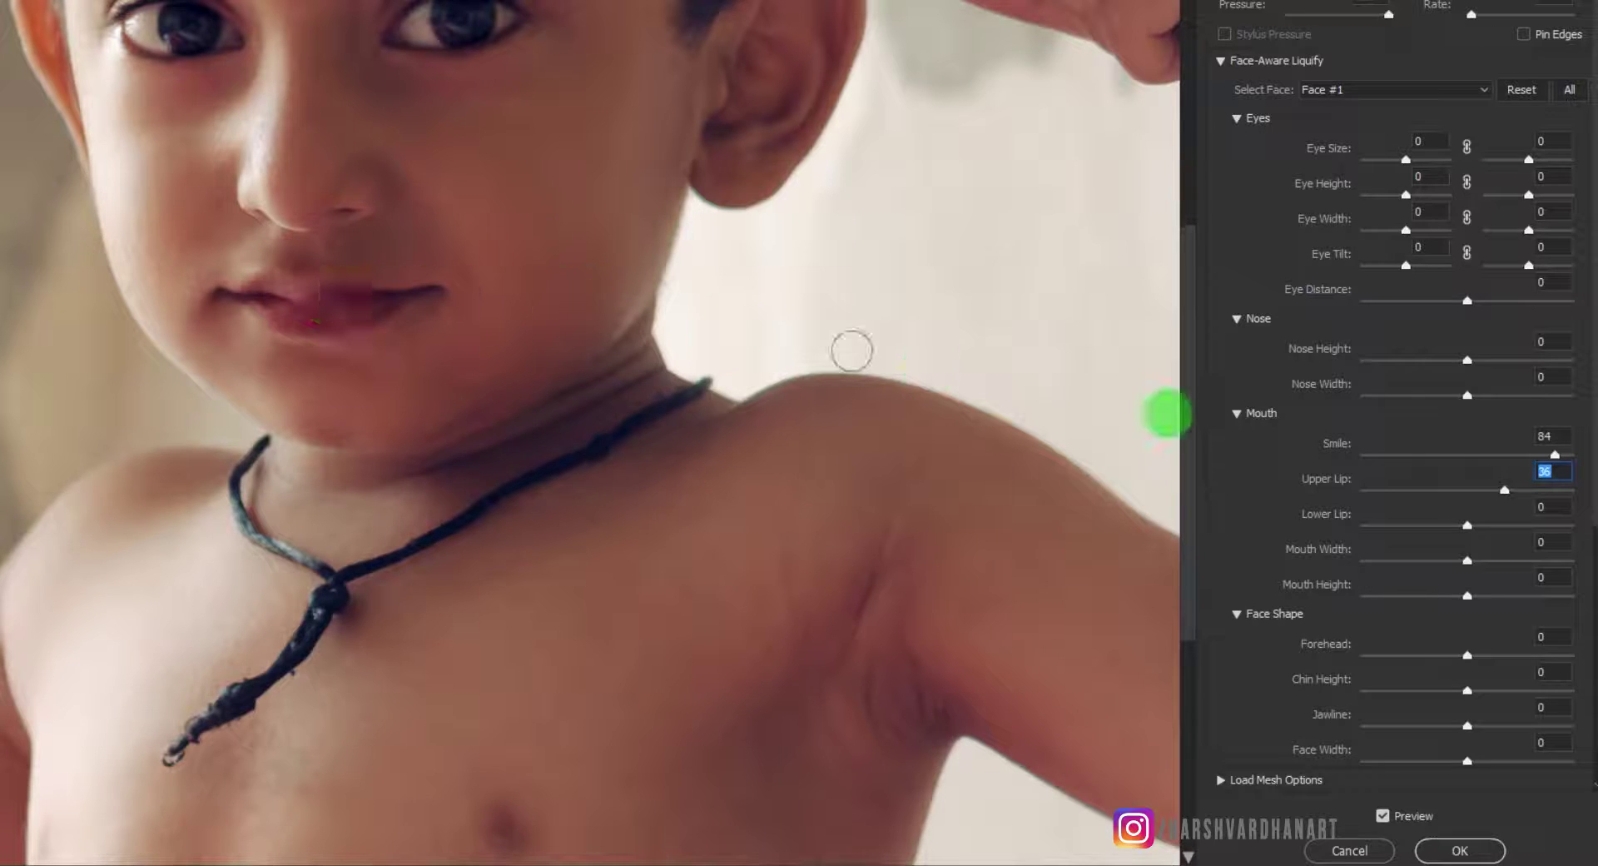
left_click_drag(1506, 491, 1461, 535)
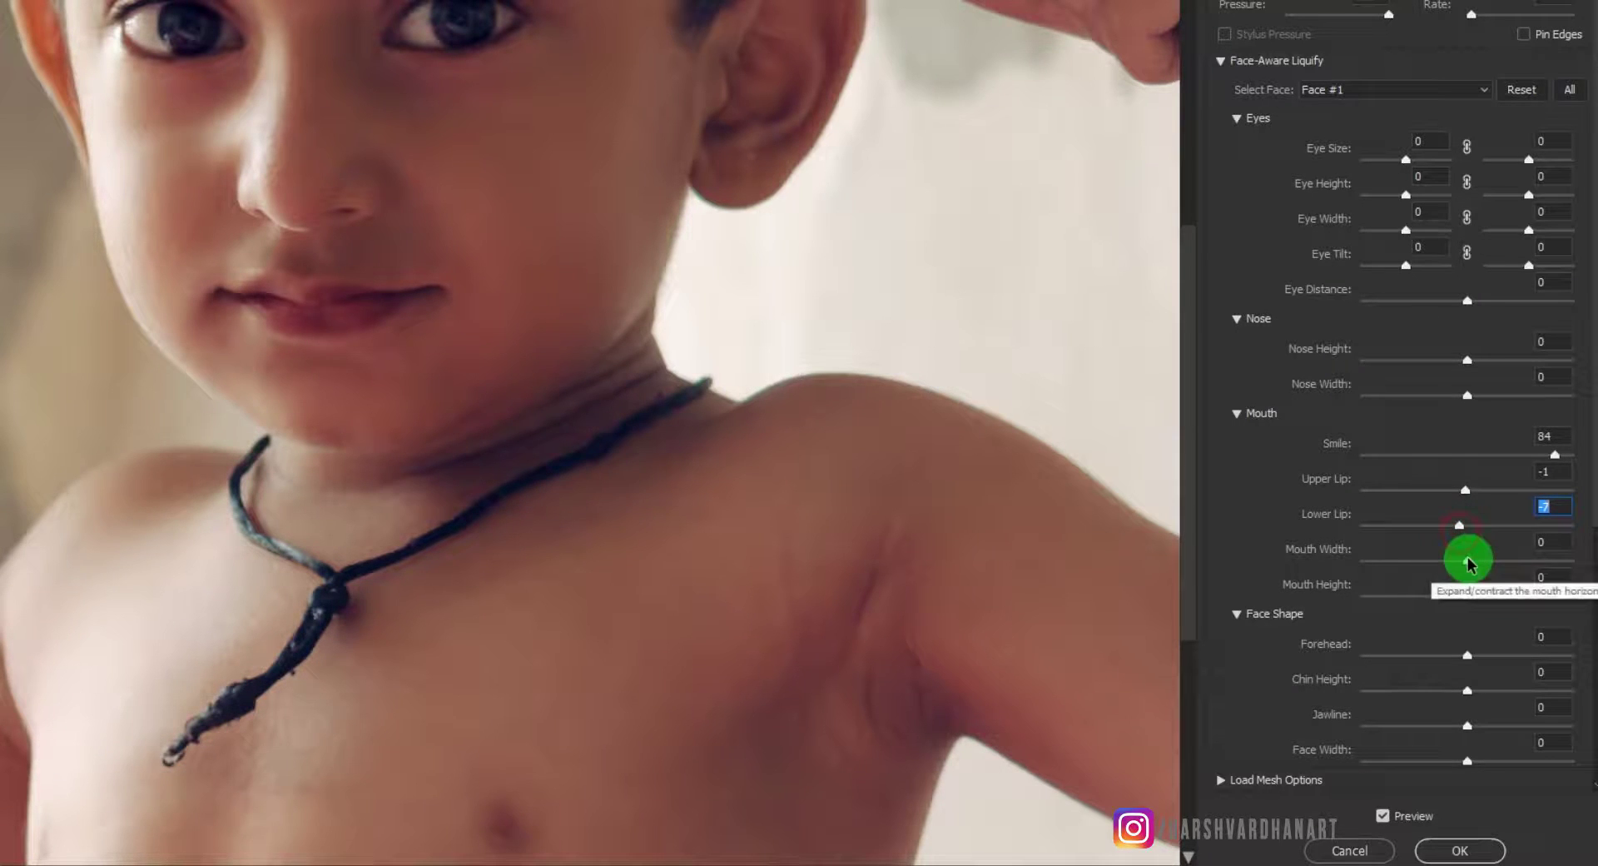
mouse_move(1430, 564)
left_mouse_down()
mouse_move(1520, 566)
mouse_move(1434, 571)
left_mouse_up()
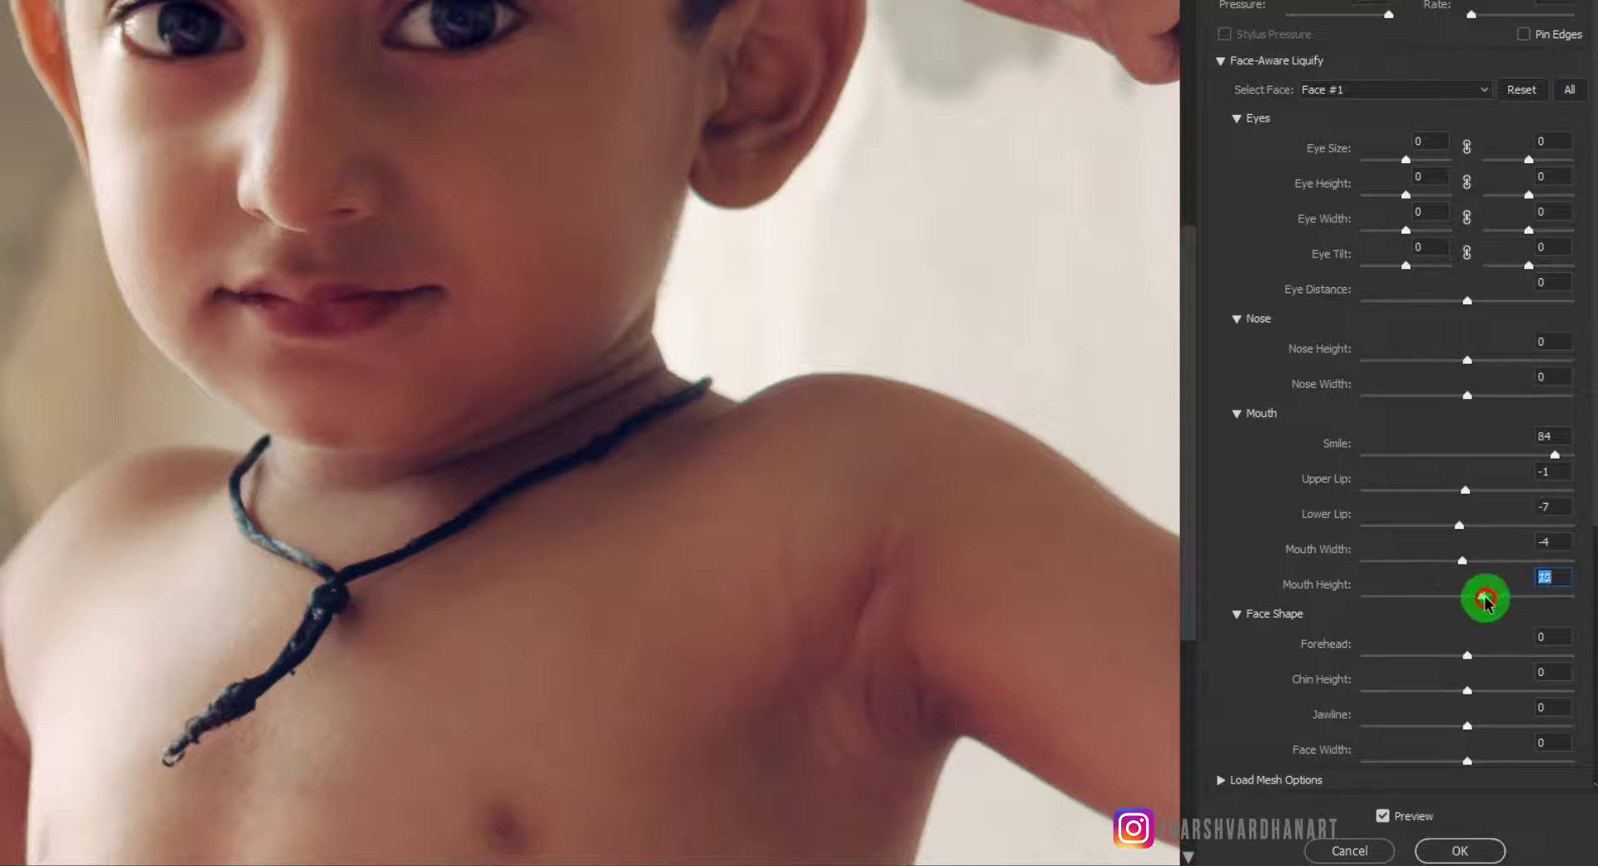
left_click_drag(1500, 600, 1466, 599)
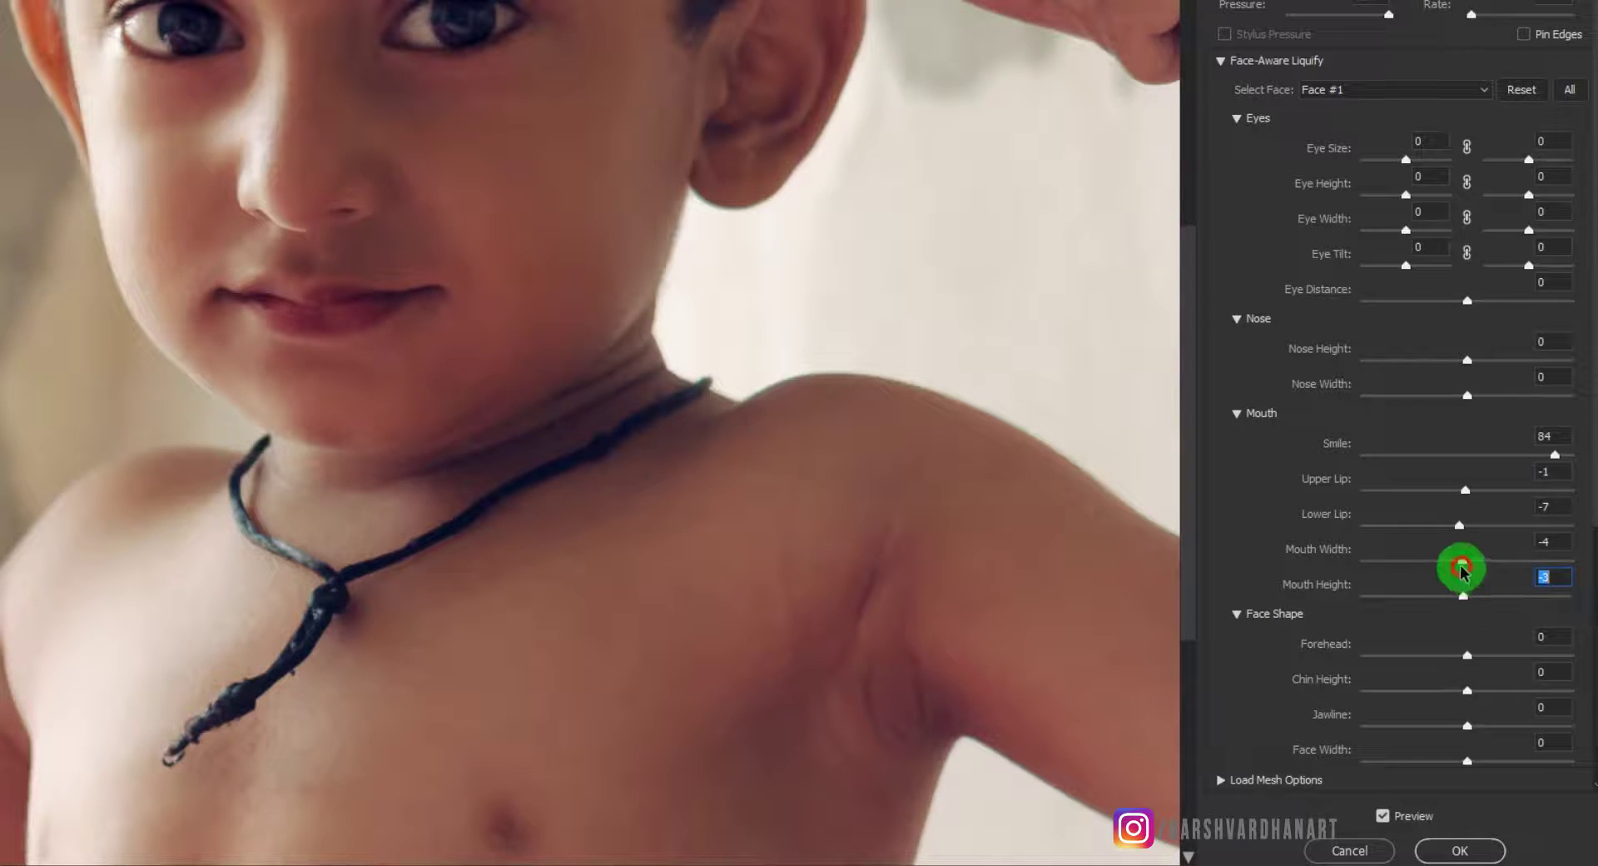
left_click_drag(1456, 526, 1467, 491)
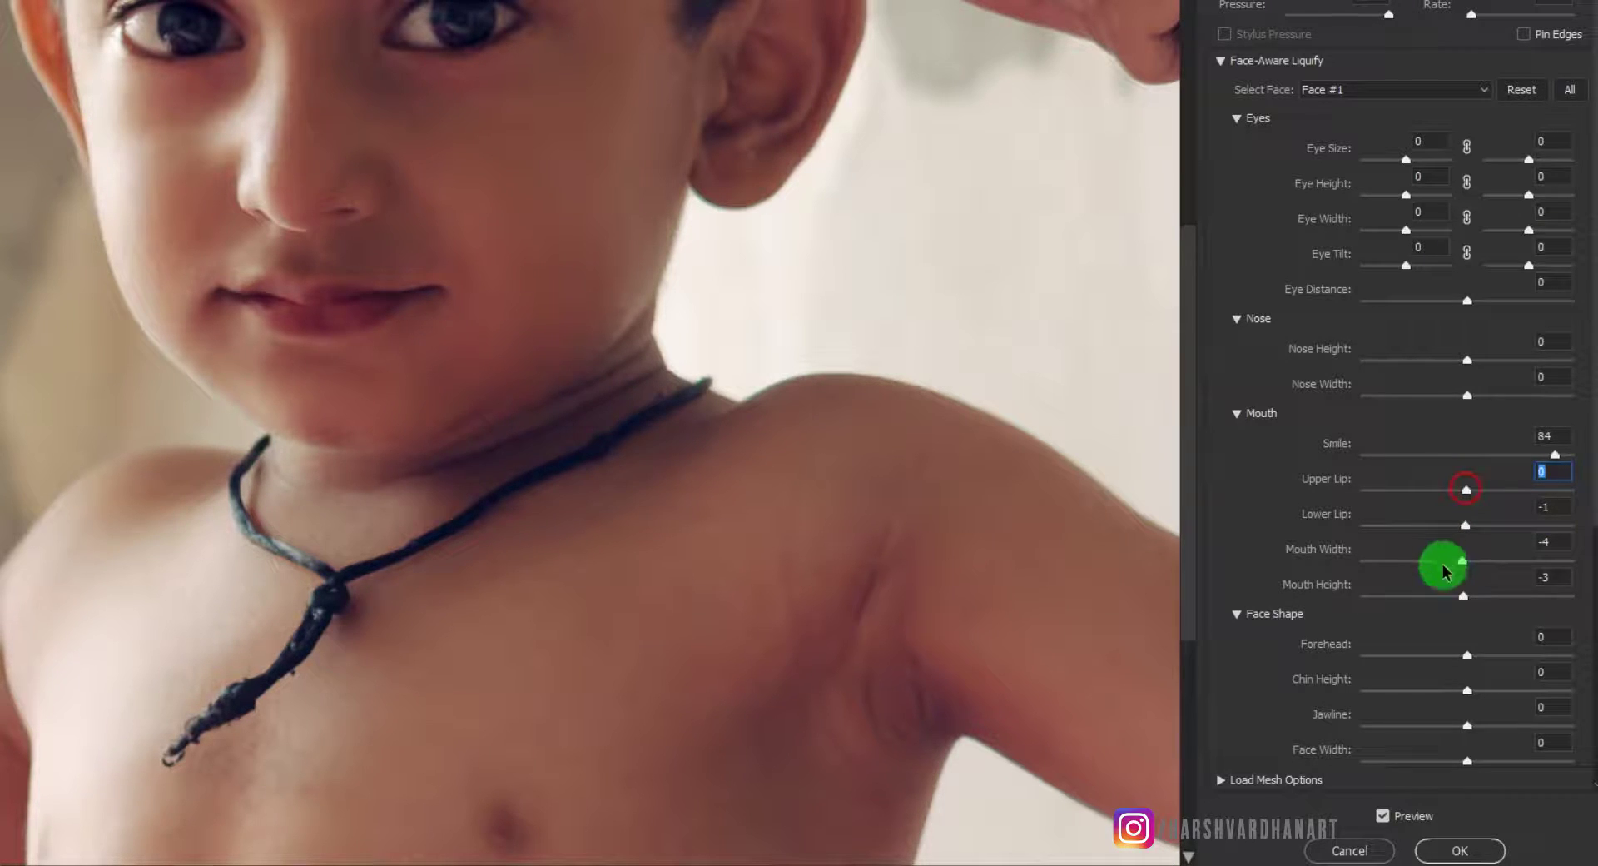
left_click_drag(1464, 594, 1467, 594)
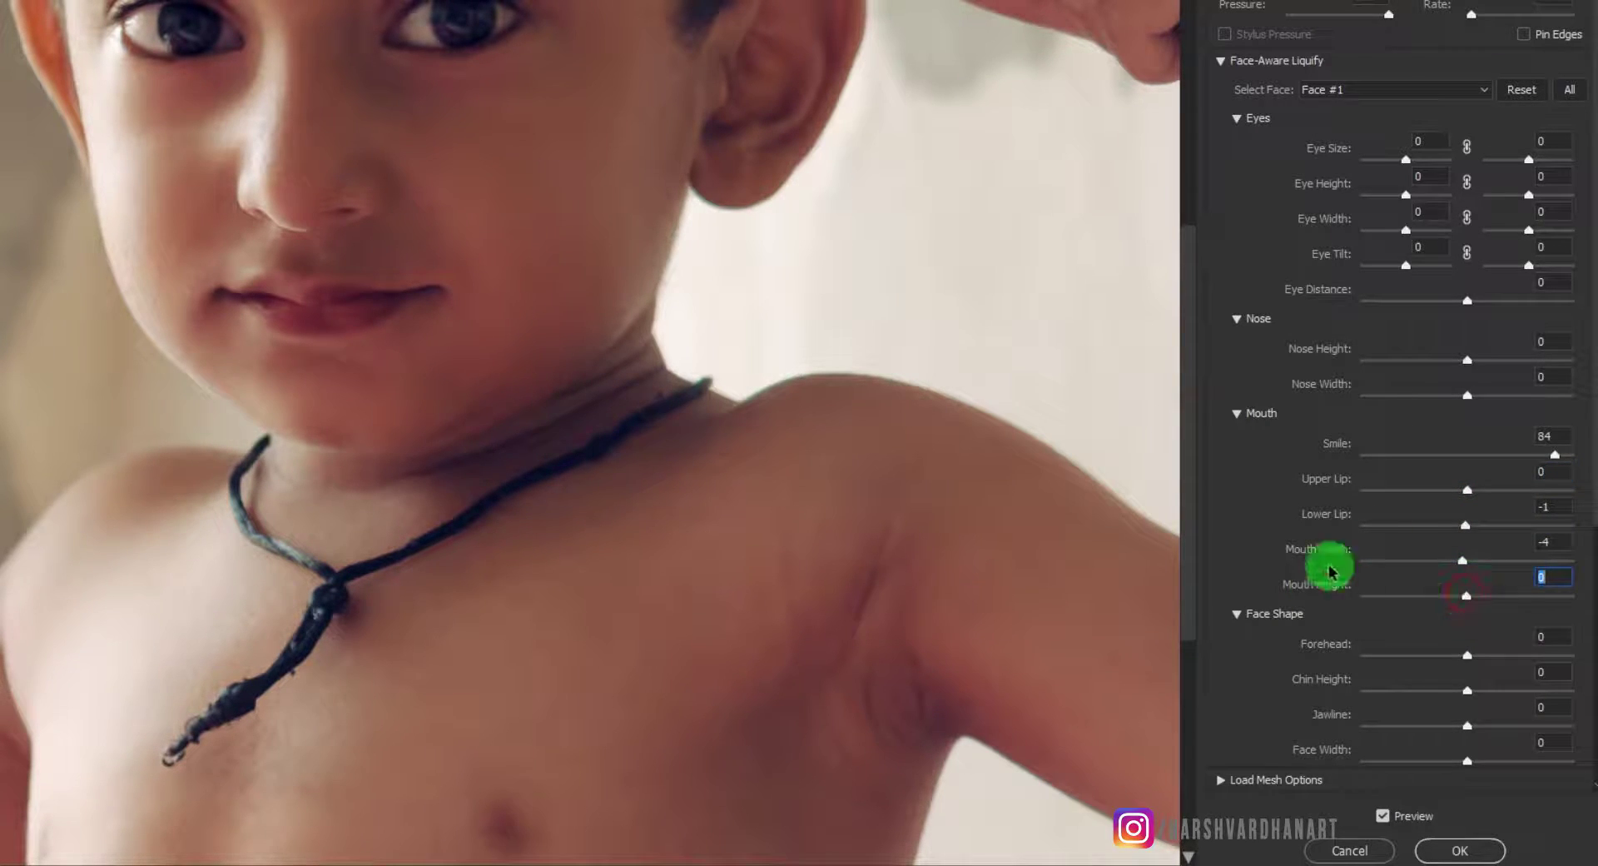
left_click(523, 456, "alt")
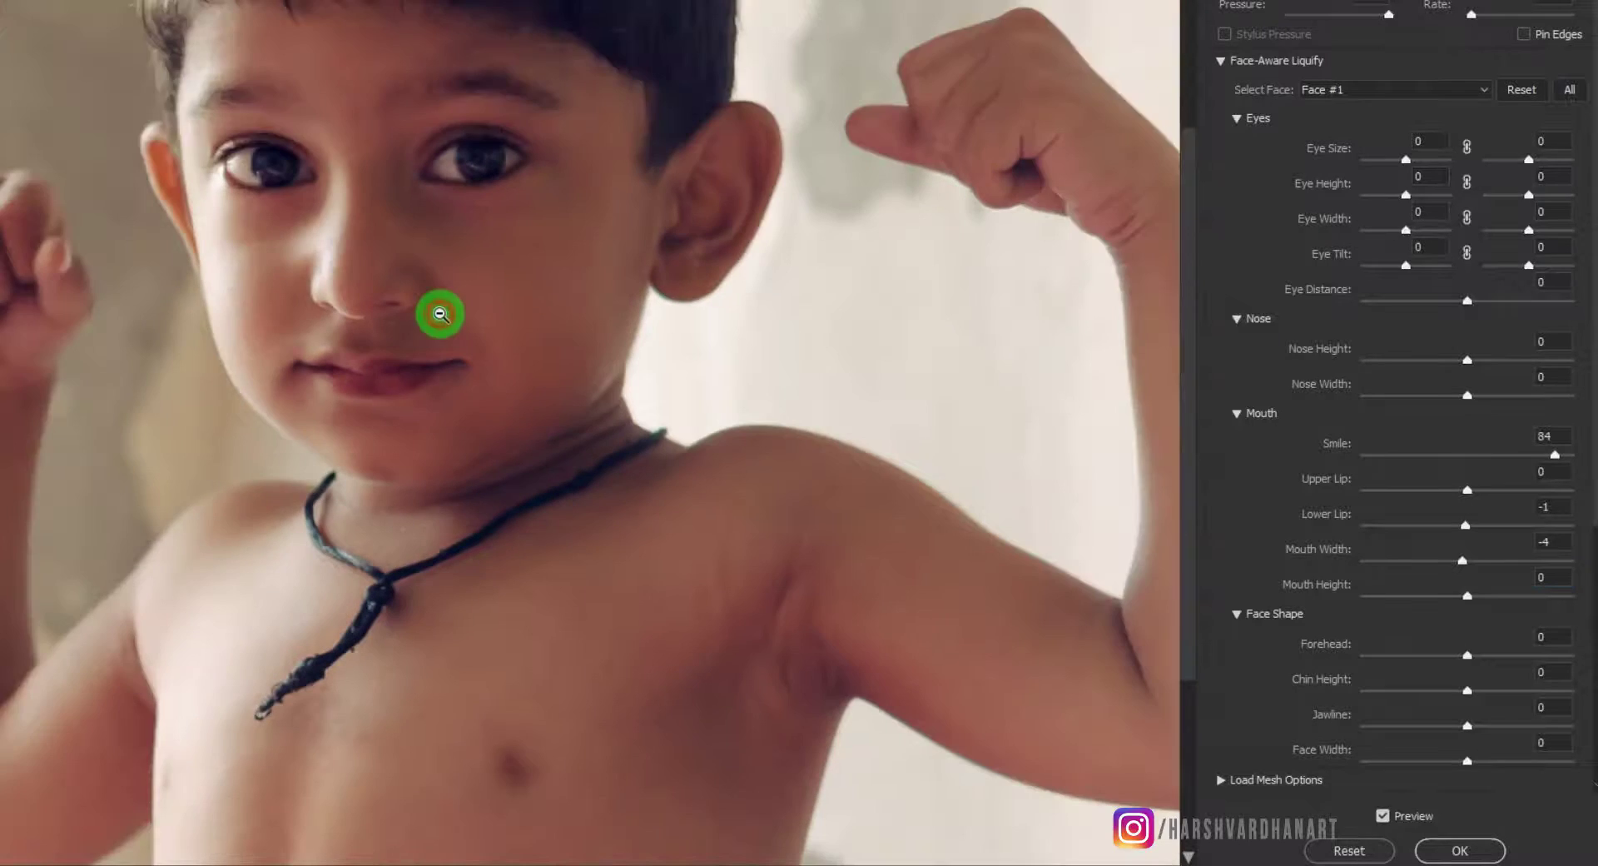
Step: Enlarge one of the boy's eyes with Eye Size 8 and keep Nose Width at 0
left_click(439, 311, "alt")
left_click(591, 403, "alt")
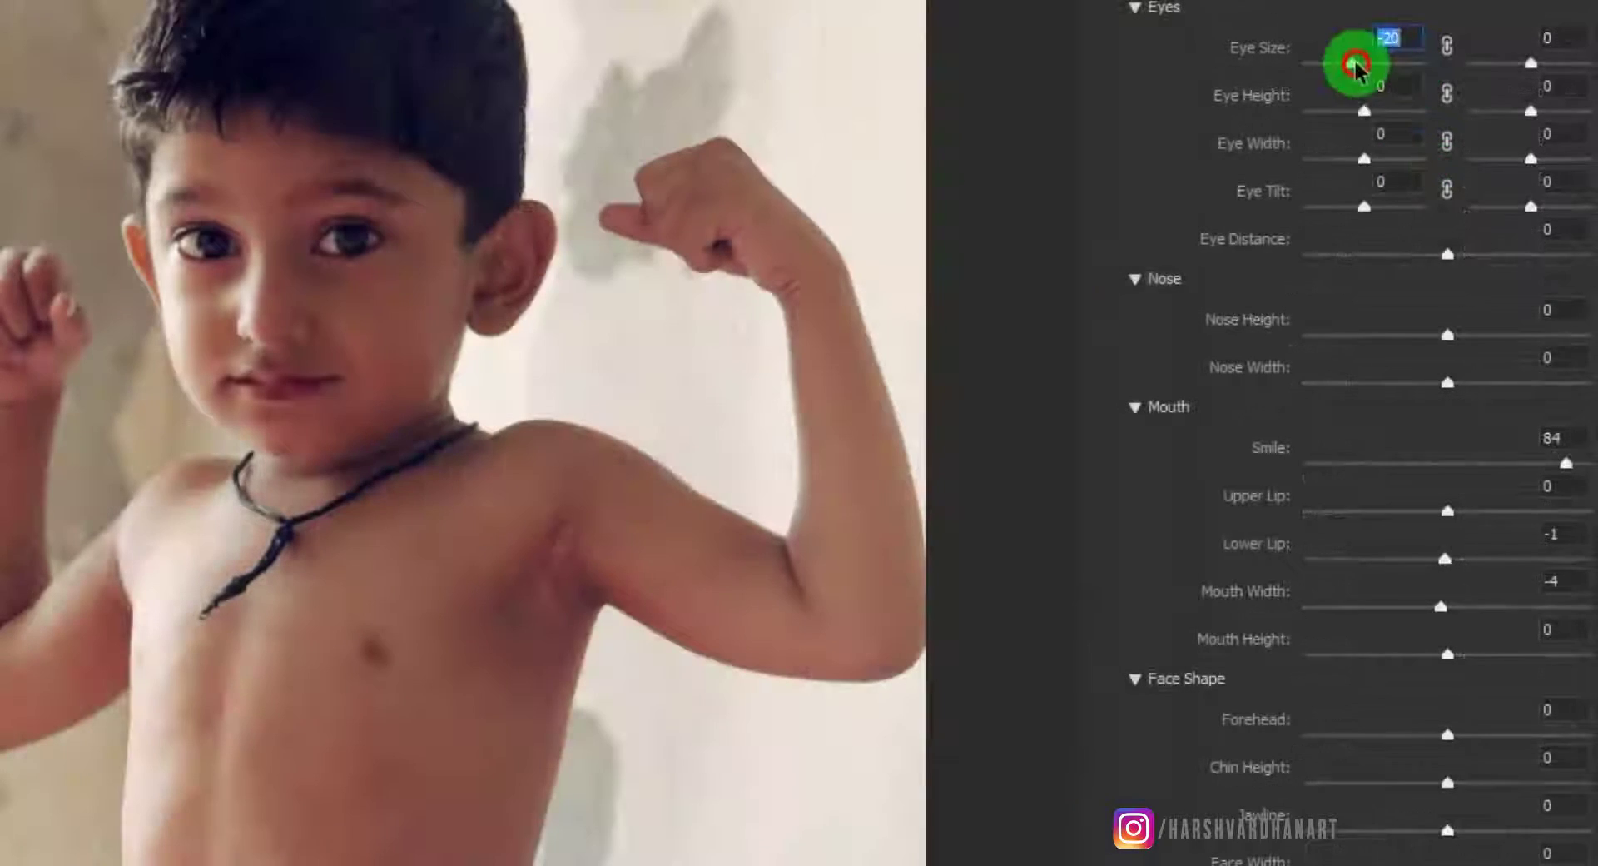
left_click_drag(1406, 159, 1427, 161)
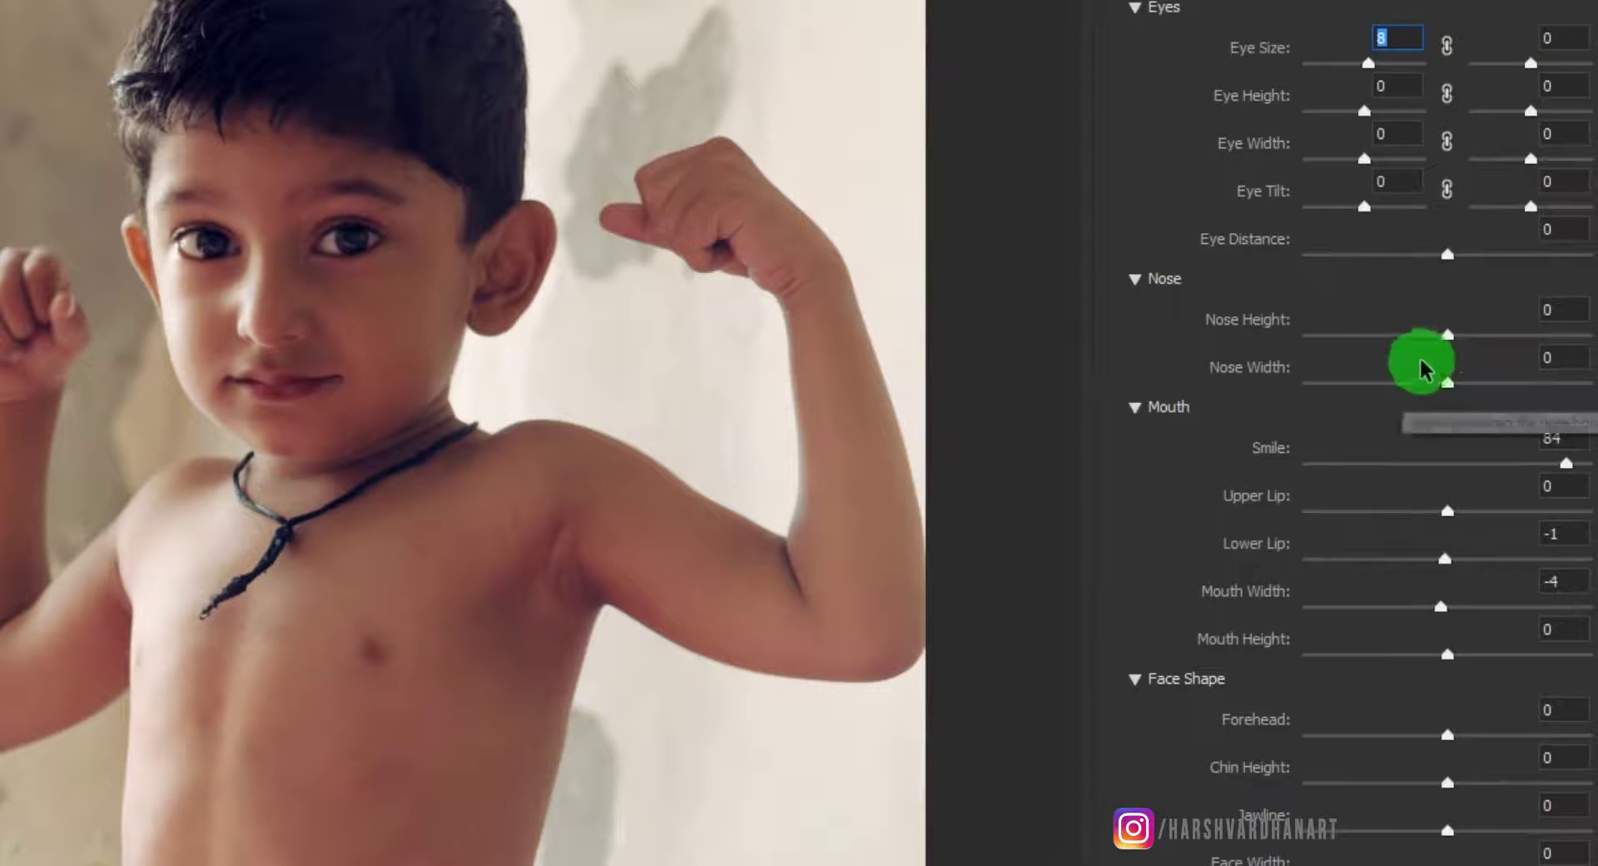
left_click_drag(1448, 335, 1441, 391)
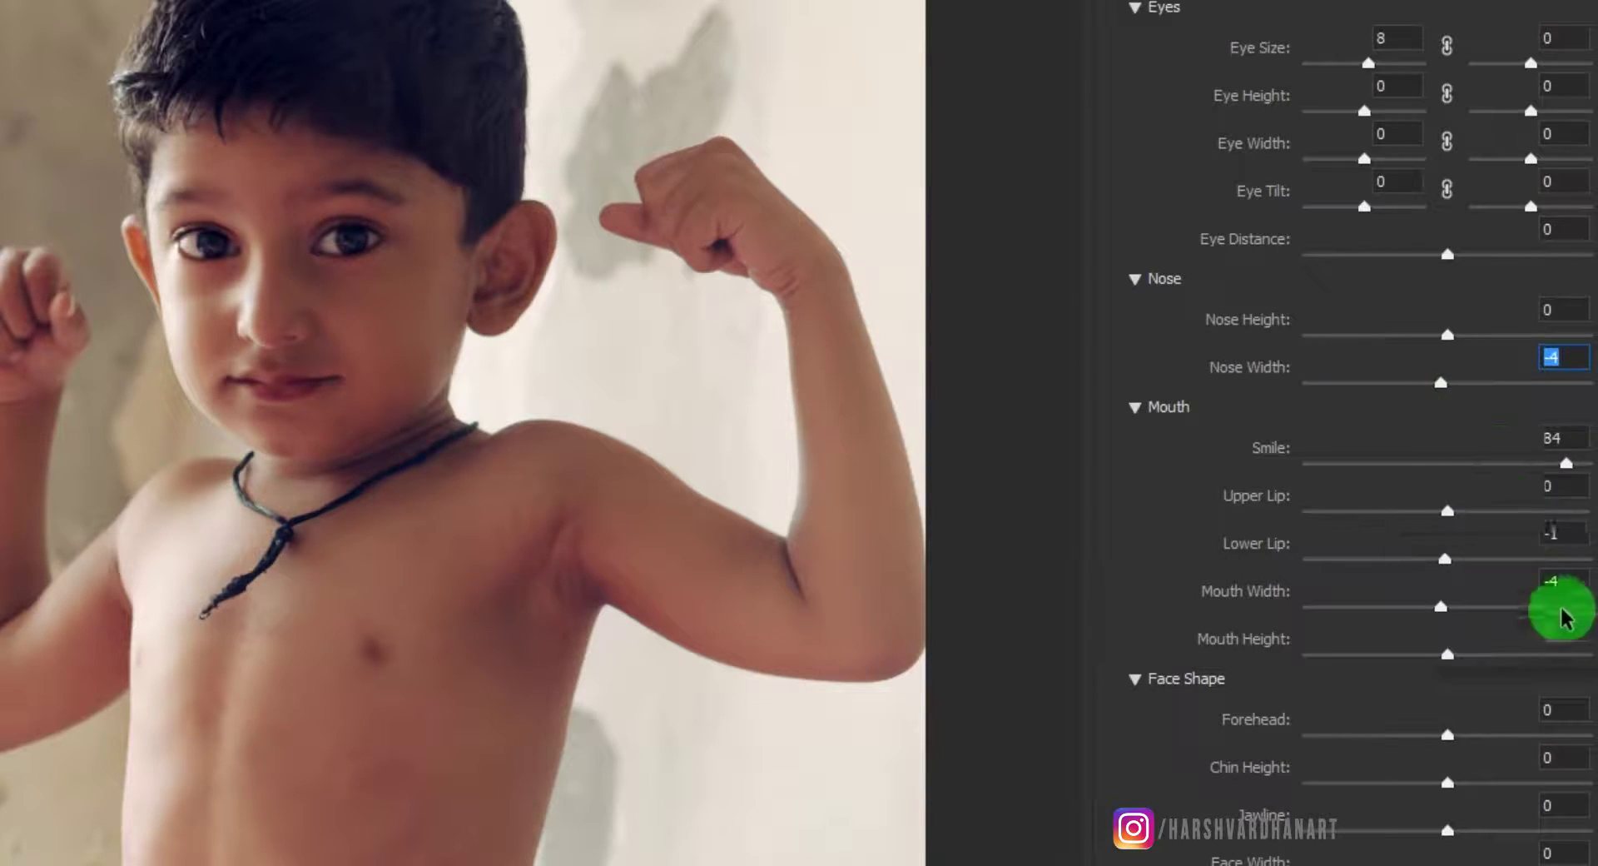
type("0")
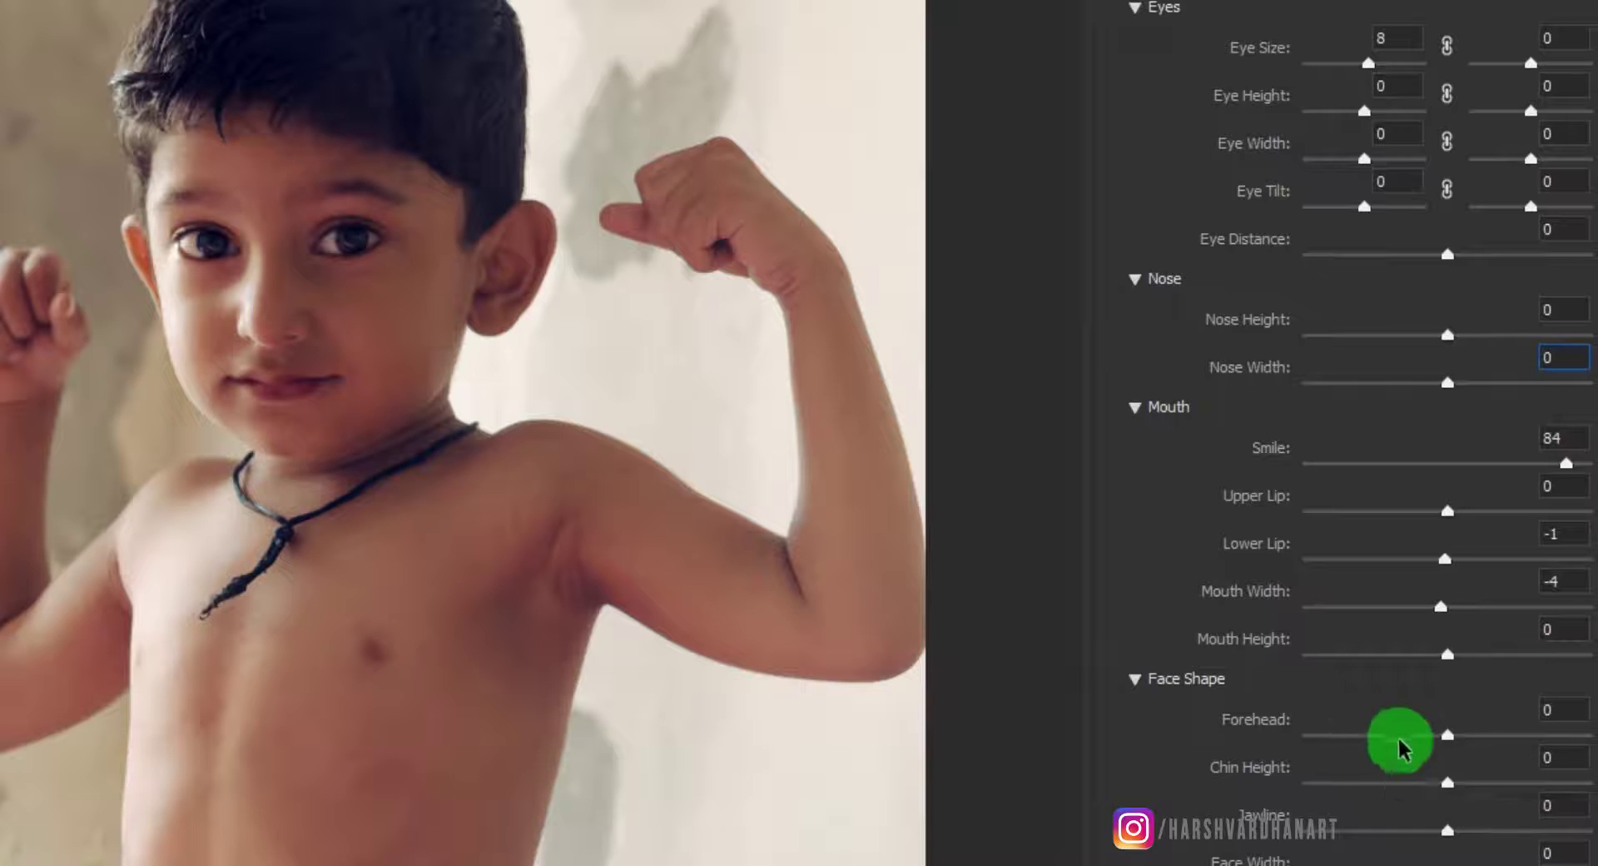
Step: Try shrinking the Forehead and lowering Chin Height with their sliders
mouse_move(1446, 740)
left_mouse_down()
mouse_move(1360, 739)
mouse_move(1471, 755)
left_mouse_up()
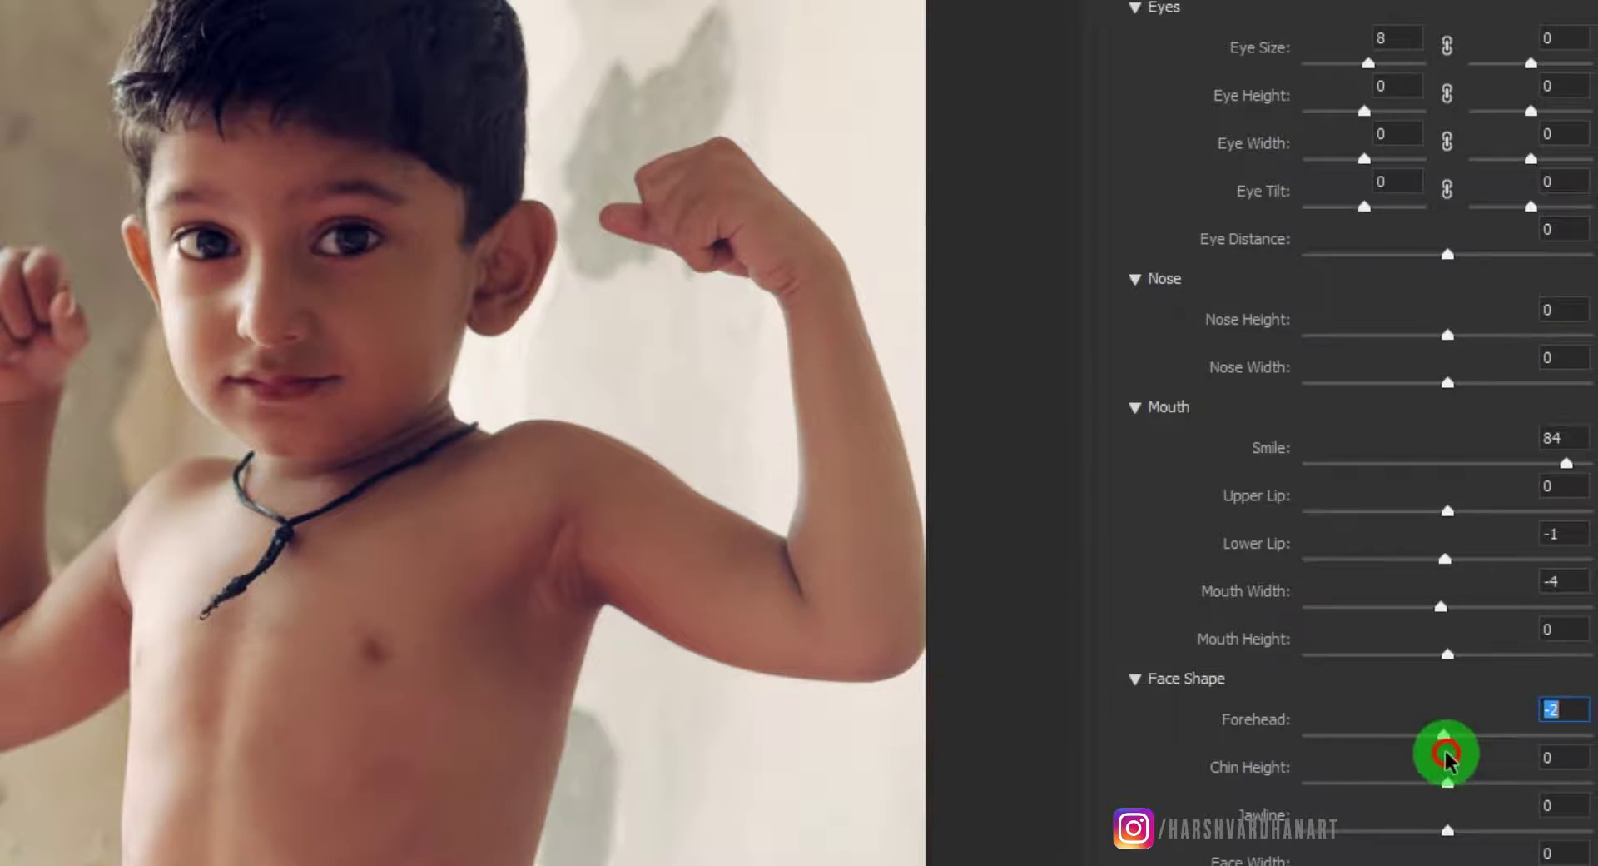
left_click(1486, 791)
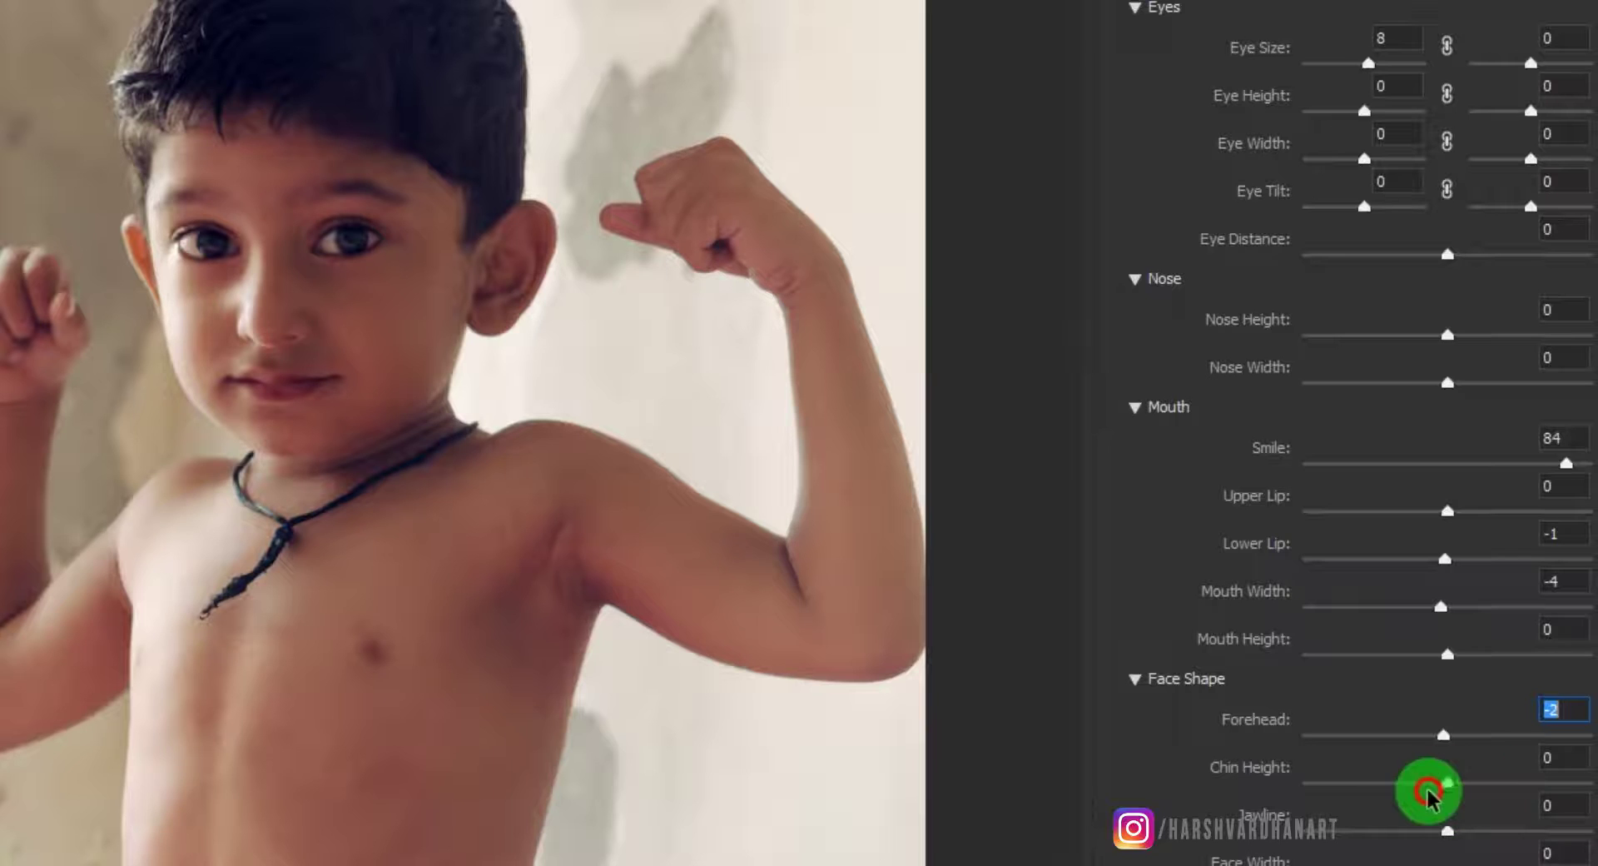
left_click(1448, 787)
left_click_drag(1407, 787, 1420, 861)
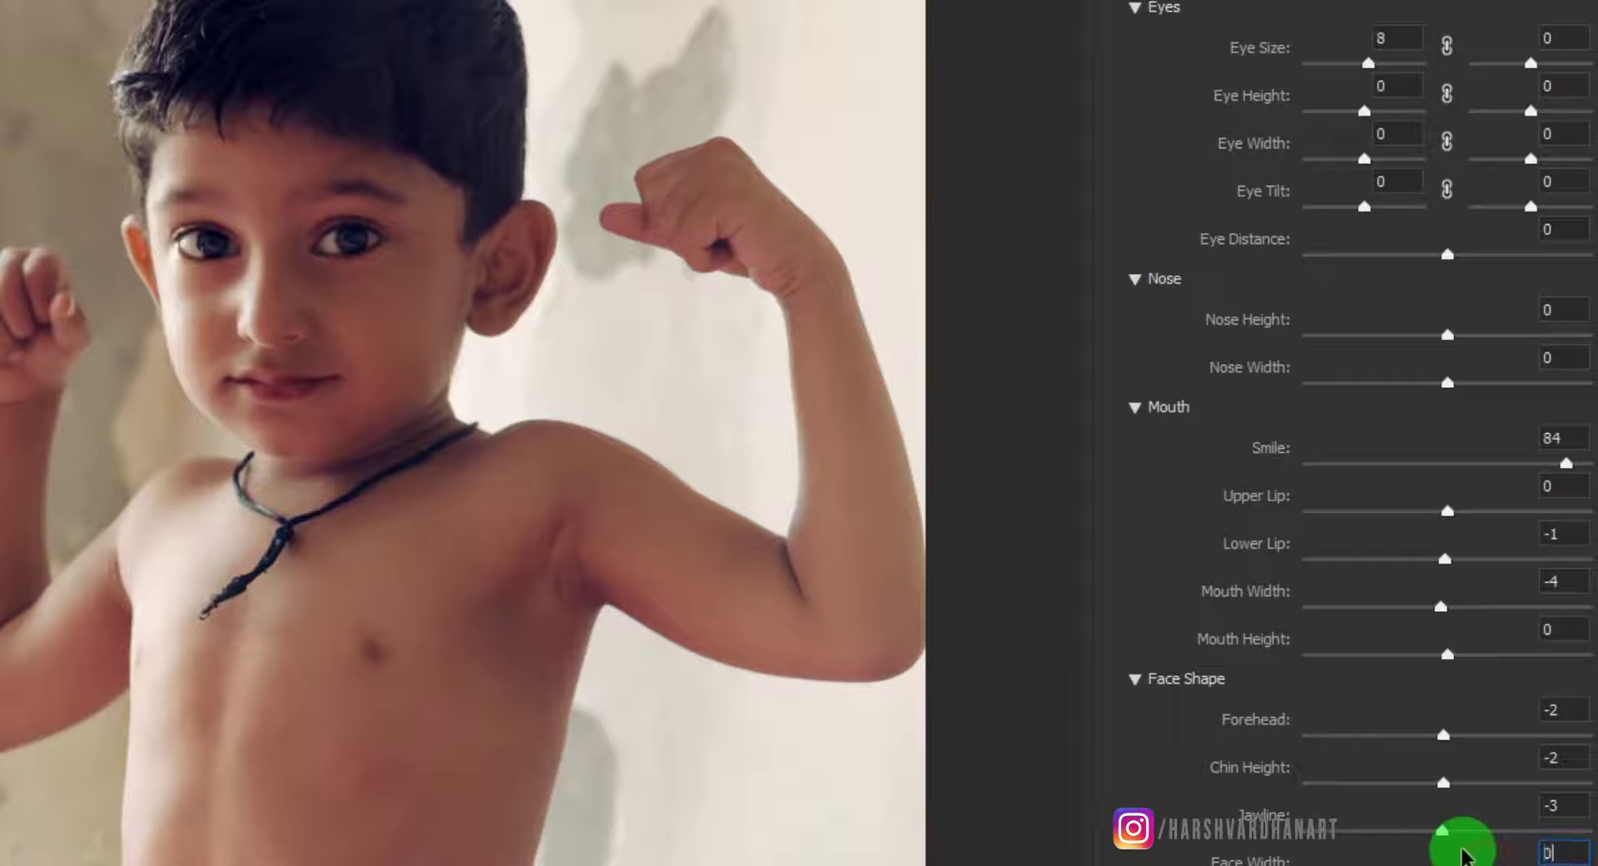
Step: Reset Chin Height and Forehead back to 0, leaving the face shape unchanged
left_click(1561, 806)
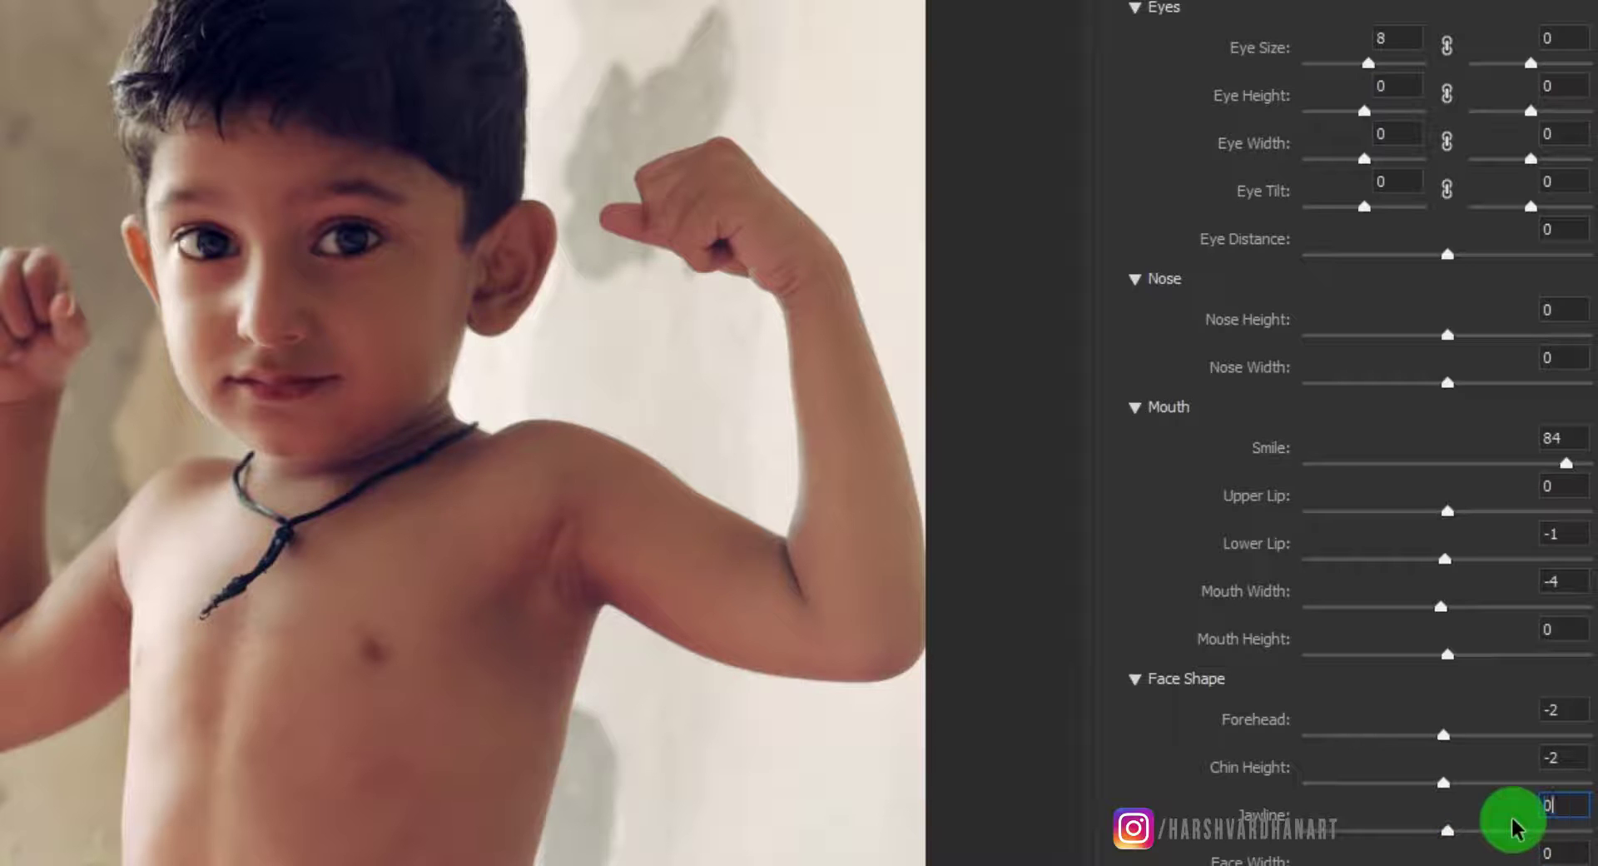
left_click(1557, 758)
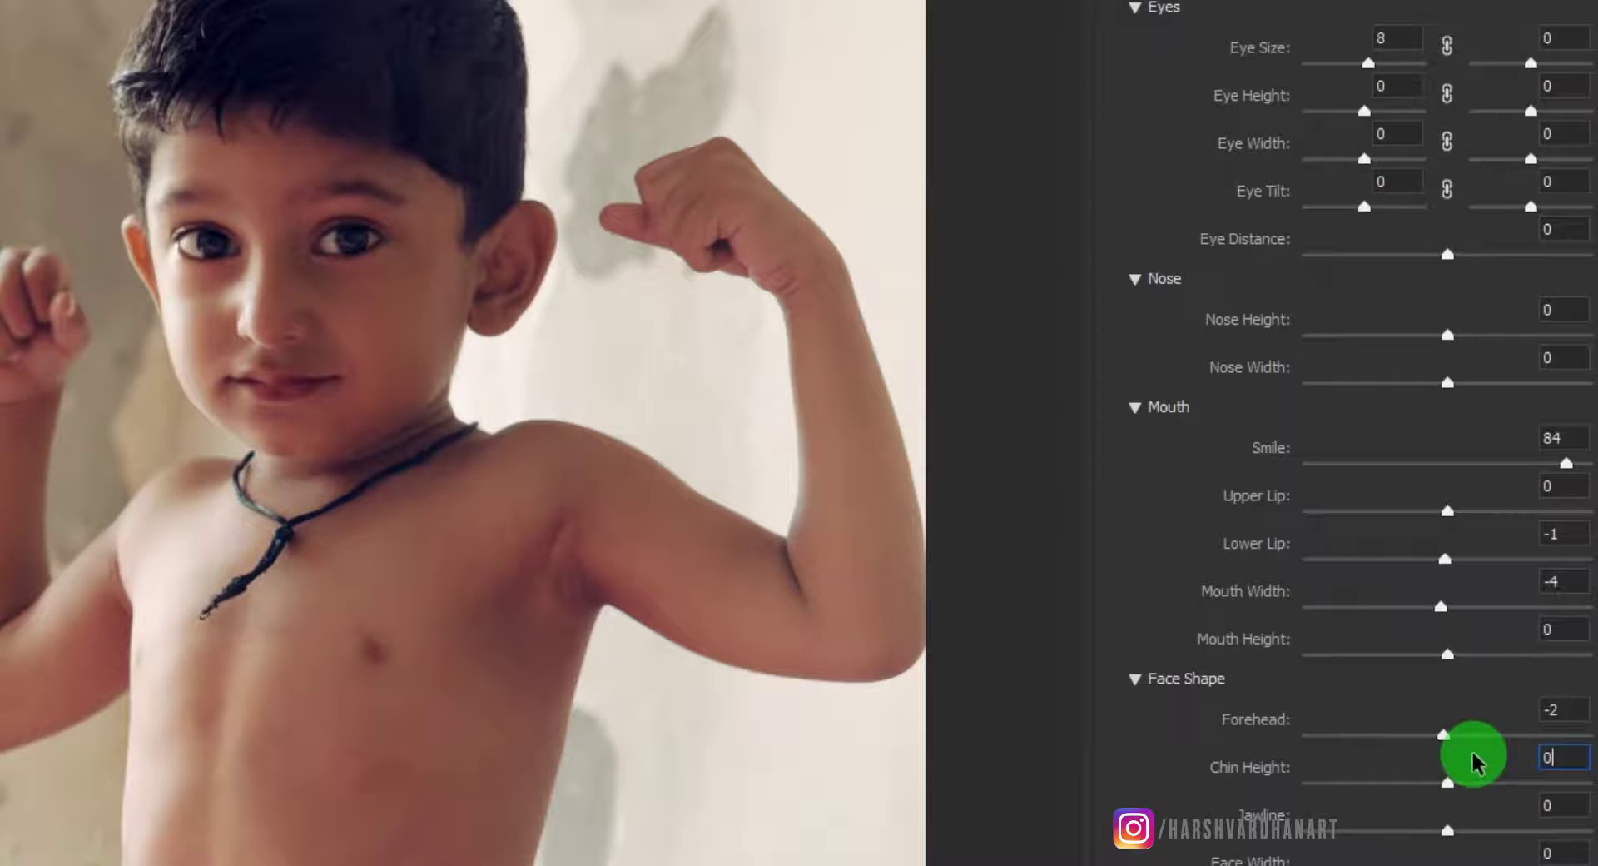
type("0")
left_click(1534, 710)
type("0")
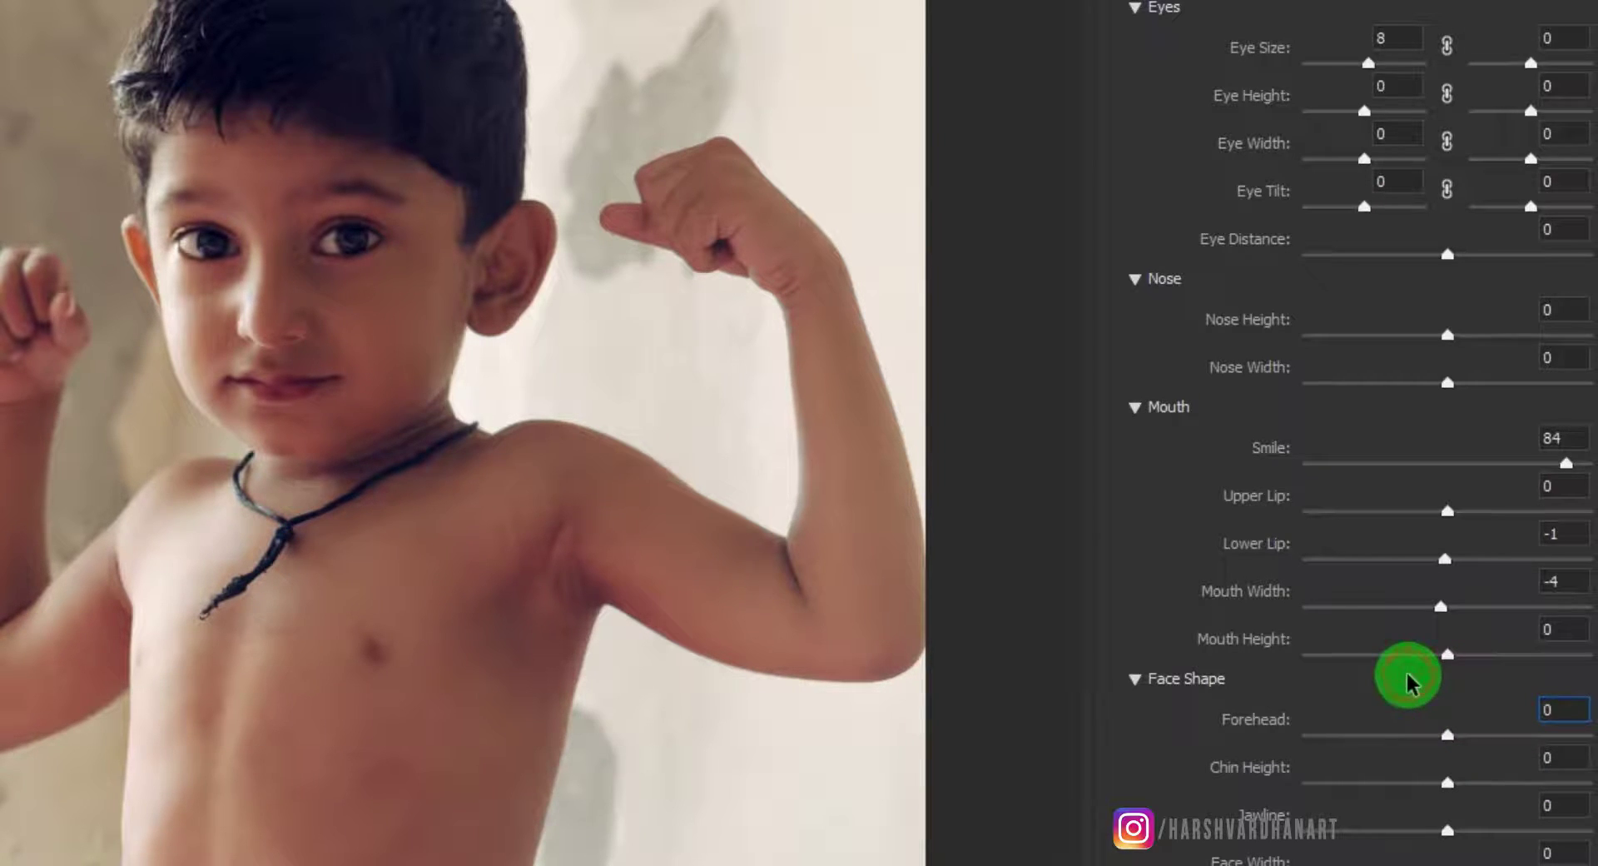